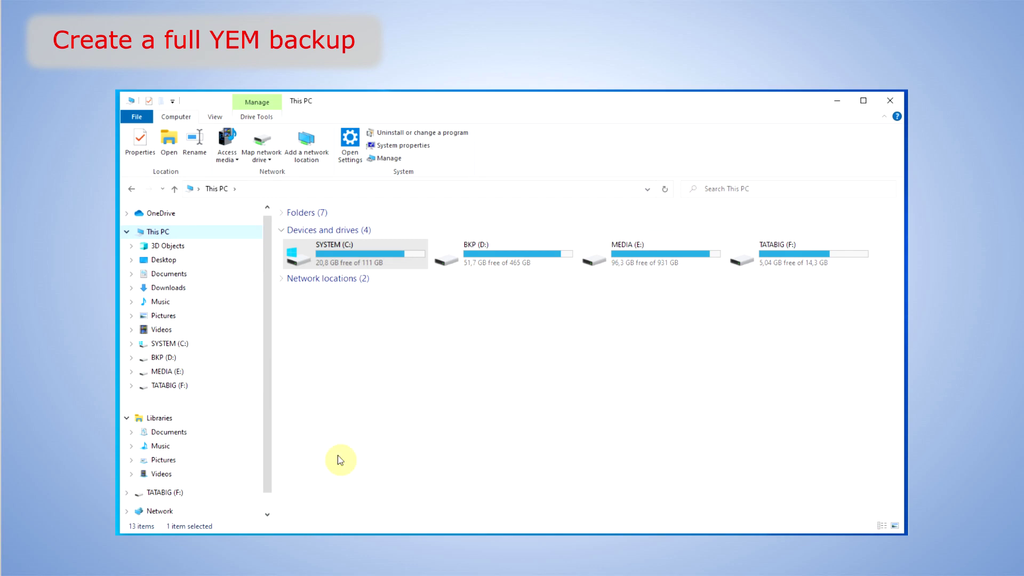
Step: Open the SYSTEM (C:) drive and turn on the display of hidden items
{"action": "double_click", "coordinate": [367, 251]}
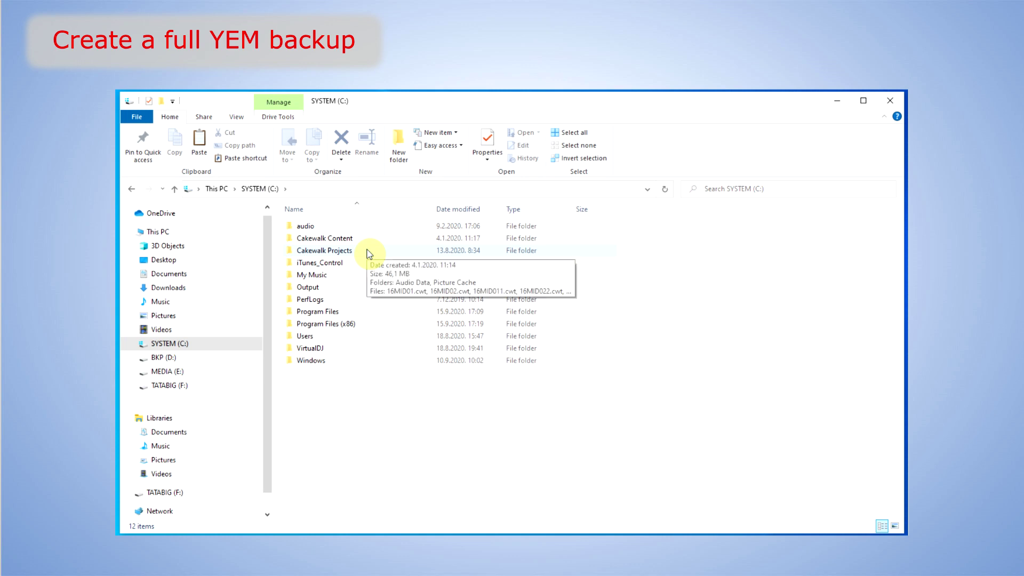
{"action": "left_click", "coordinate": [236, 118]}
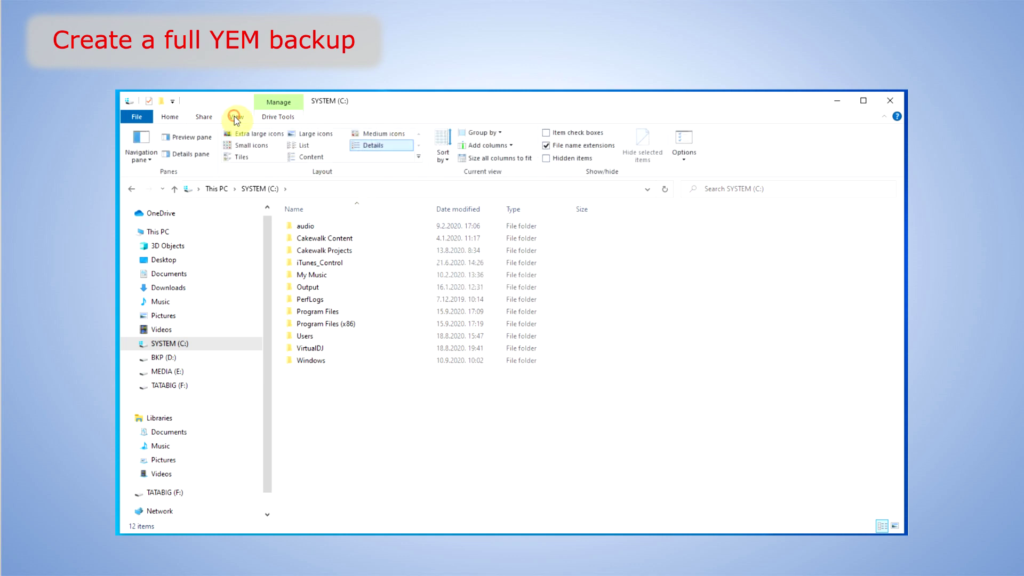
{"action": "left_click", "coordinate": [547, 161]}
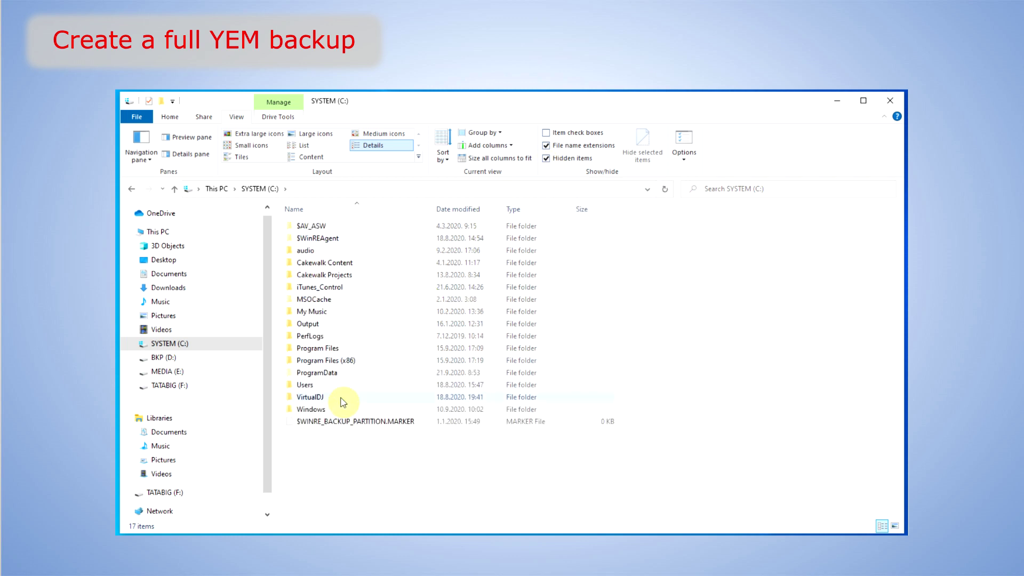
Step: Browse to the Yamaha folder under the user profile's AppData\Local and check the contents of its Expansion Manager folder
{"action": "double_click", "coordinate": [325, 386]}
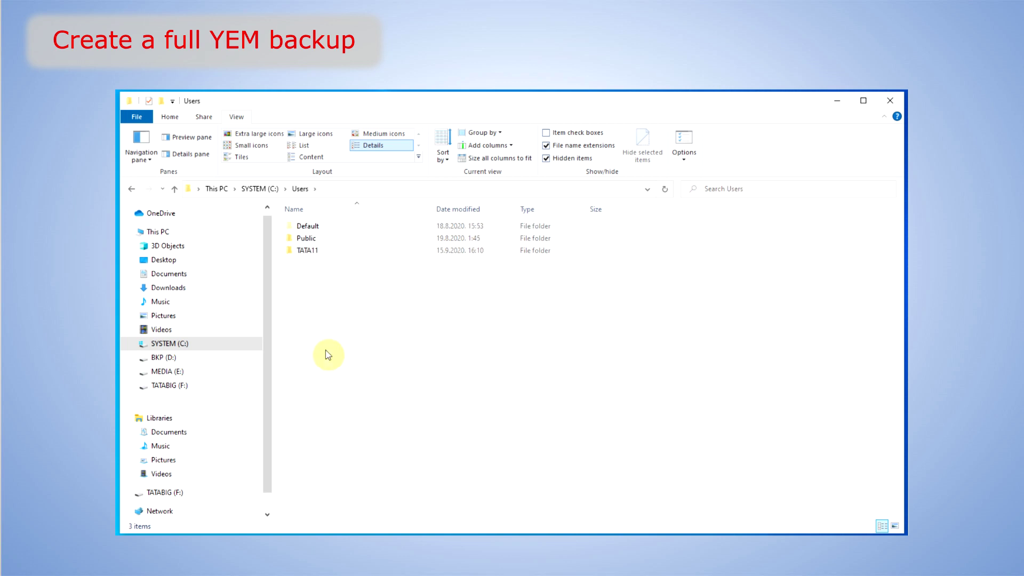
{"action": "double_click", "coordinate": [325, 249]}
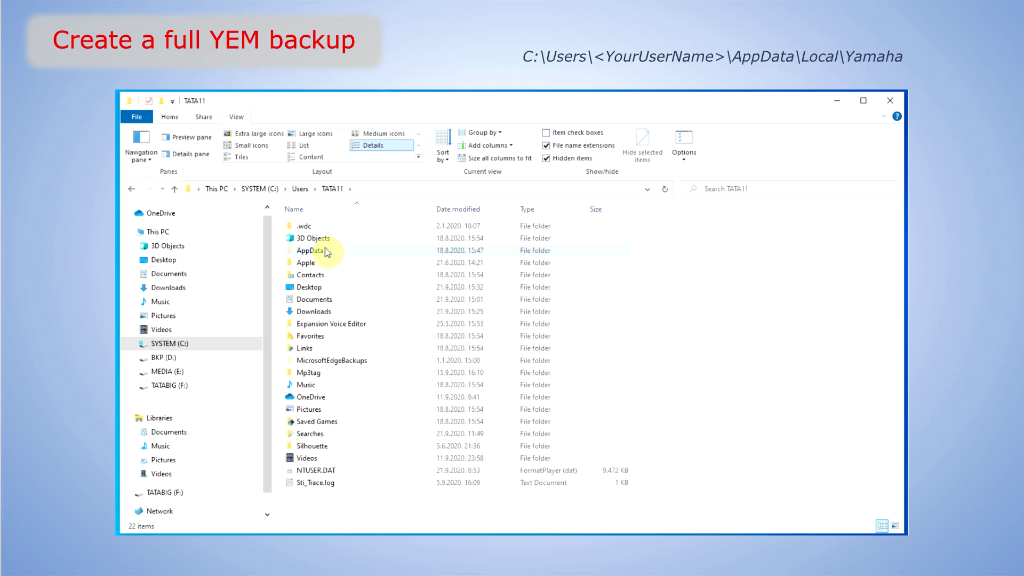
{"action": "double_click", "coordinate": [323, 252]}
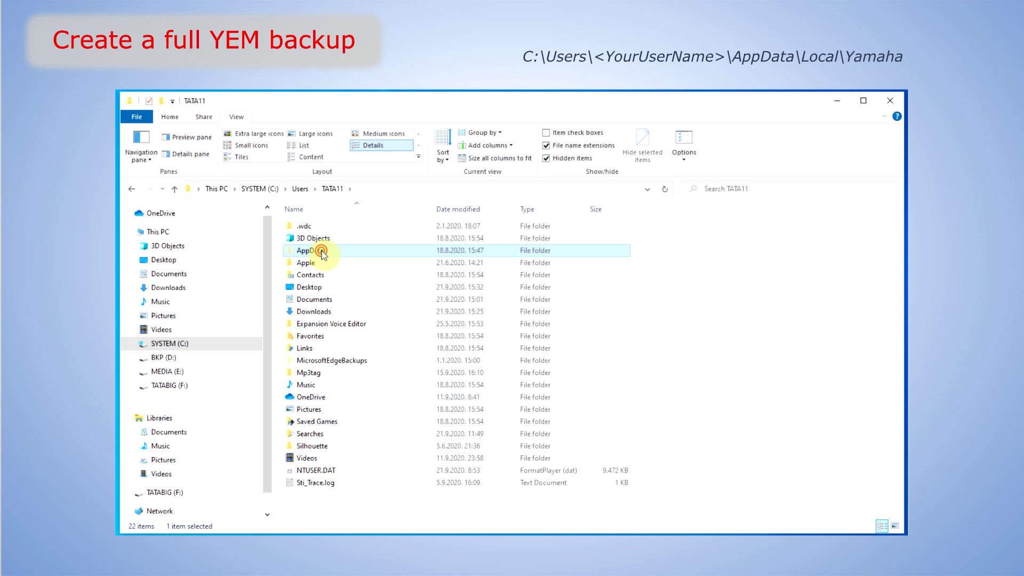
{"action": "double_click", "coordinate": [325, 226]}
{"action": "scroll", "coordinate": [389, 350], "scroll_direction": "down", "scroll_amount": 12}
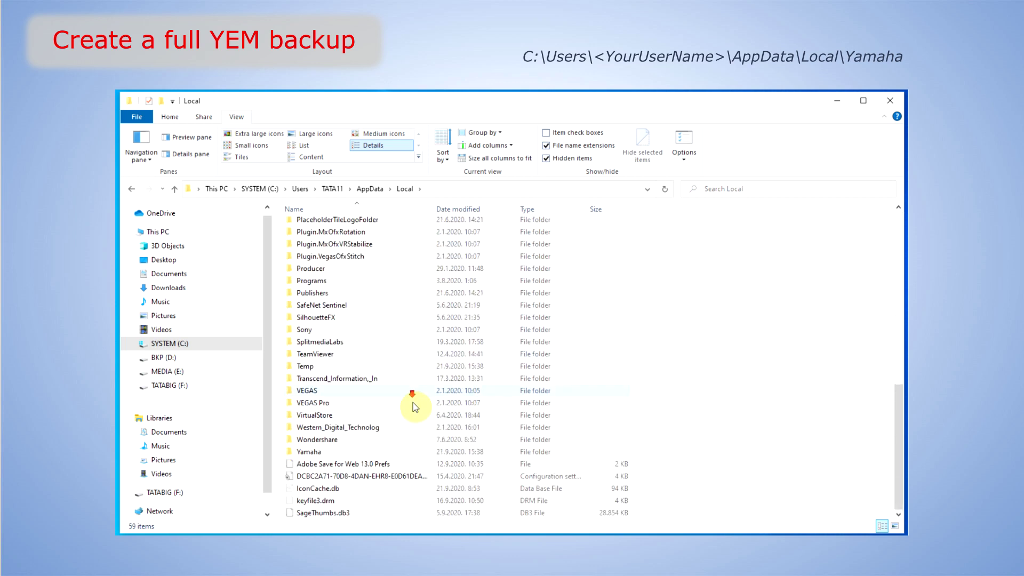
{"action": "double_click", "coordinate": [315, 451]}
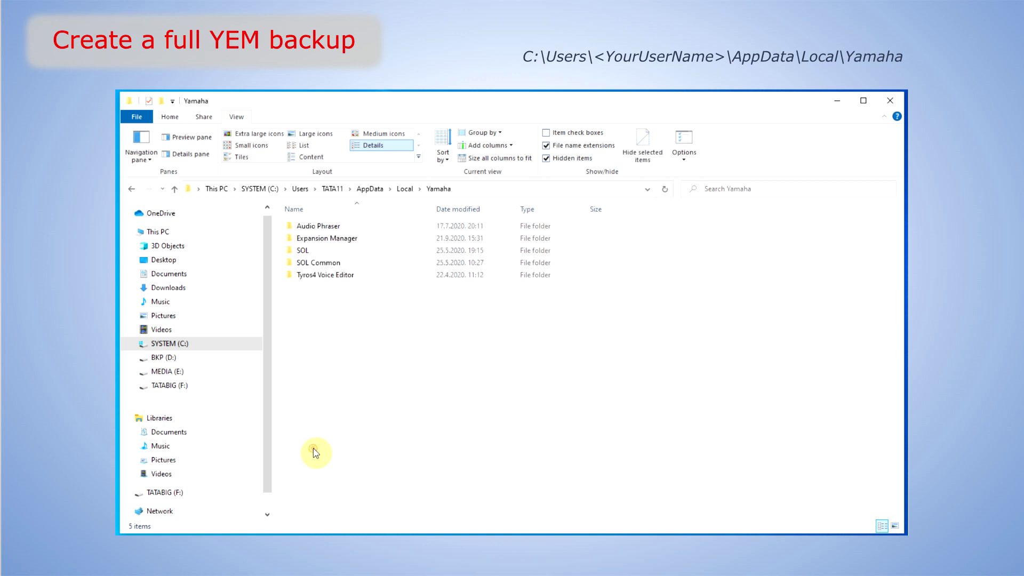
{"action": "double_click", "coordinate": [343, 240]}
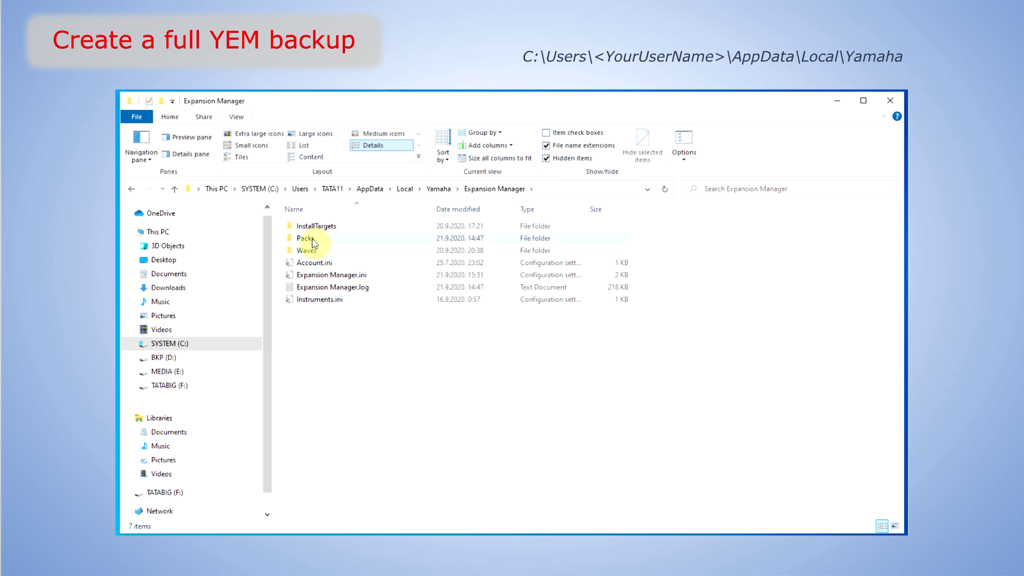
{"action": "left_click", "coordinate": [439, 189]}
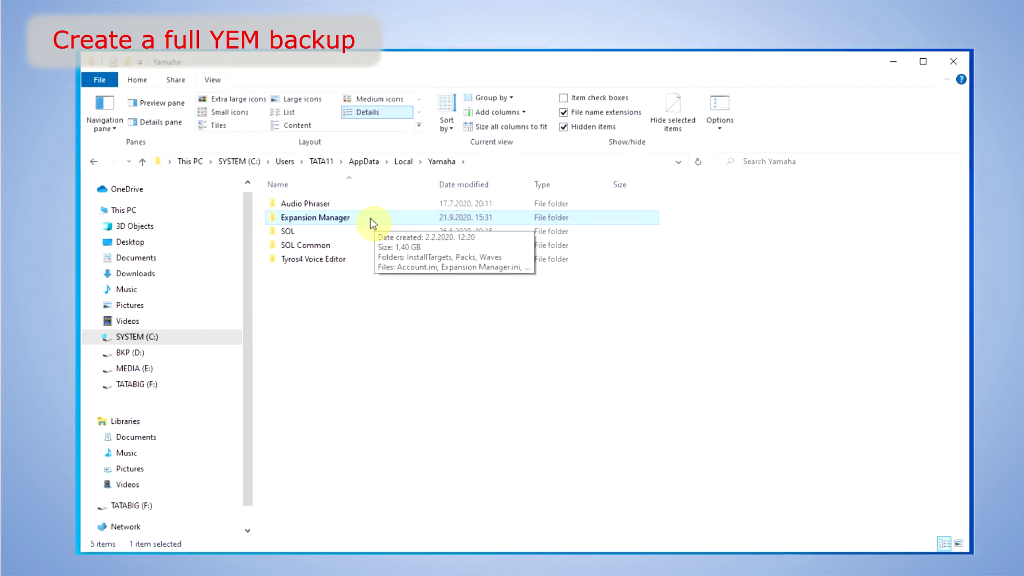
Step: Compress the Expansion Manager folder with 7-Zip into a zip-format archive named Expansion ManBKP.zip
{"action": "right_click", "coordinate": [376, 240]}
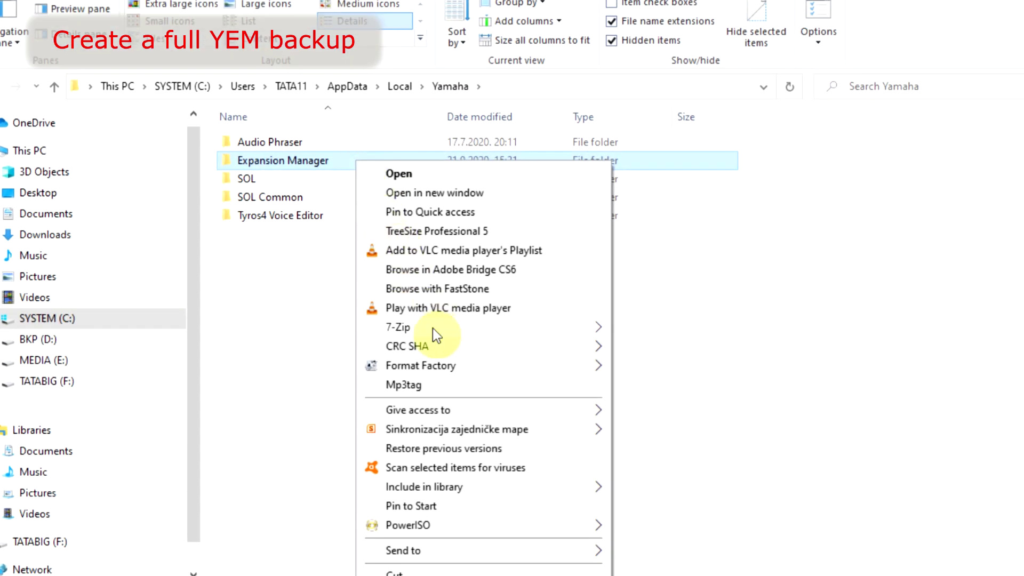
{"action": "mouse_move", "coordinate": [431, 335]}
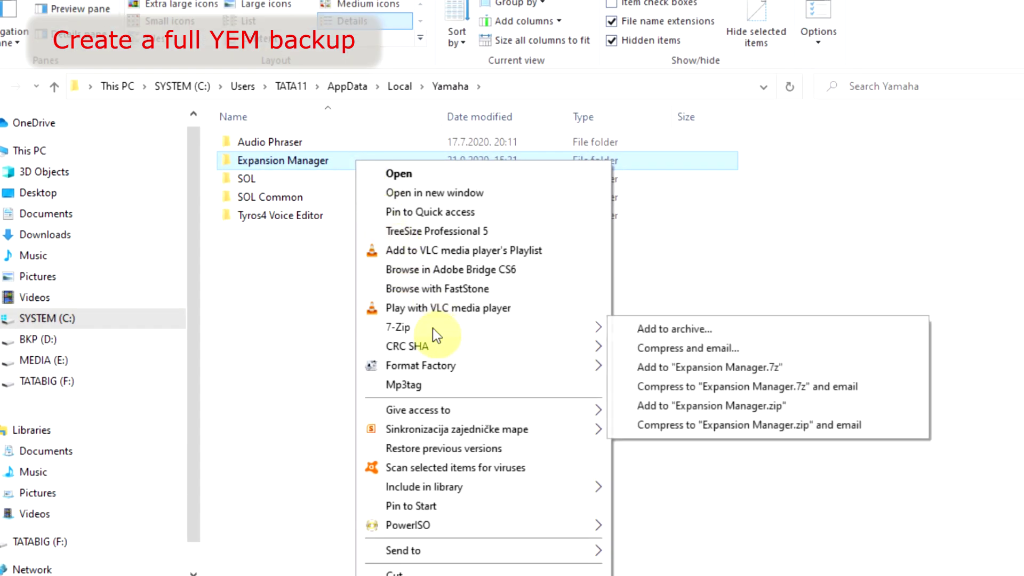
{"action": "left_click", "coordinate": [652, 331]}
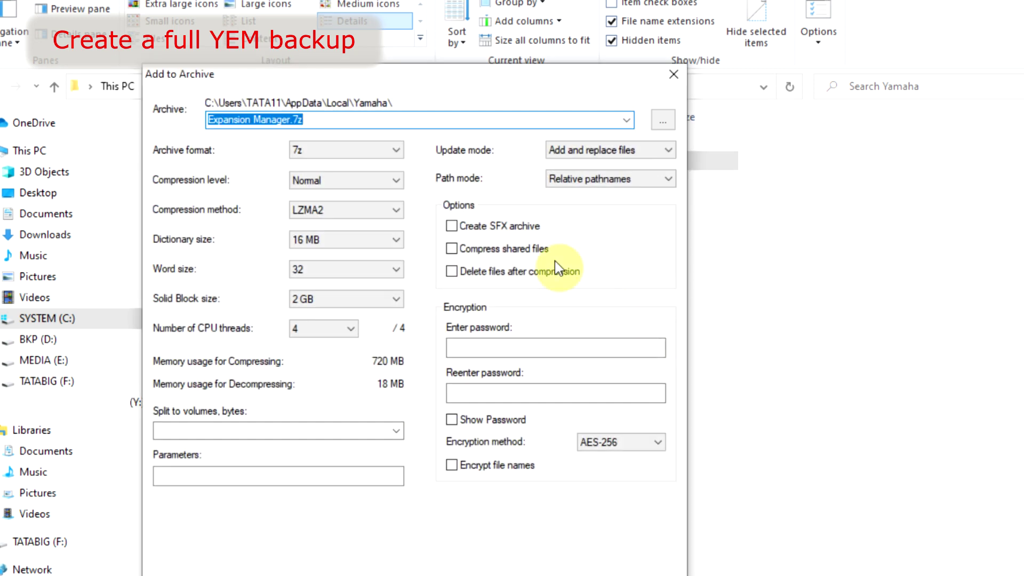
{"action": "left_click", "coordinate": [395, 155]}
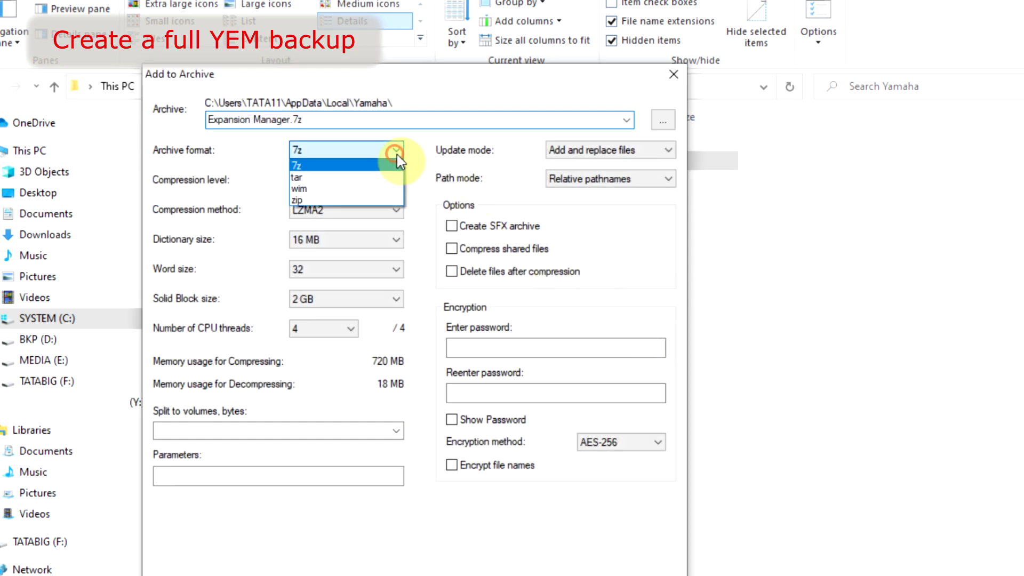
{"action": "left_click", "coordinate": [334, 201]}
{"action": "double_click", "coordinate": [290, 118]}
{"action": "left_click", "coordinate": [290, 118]}
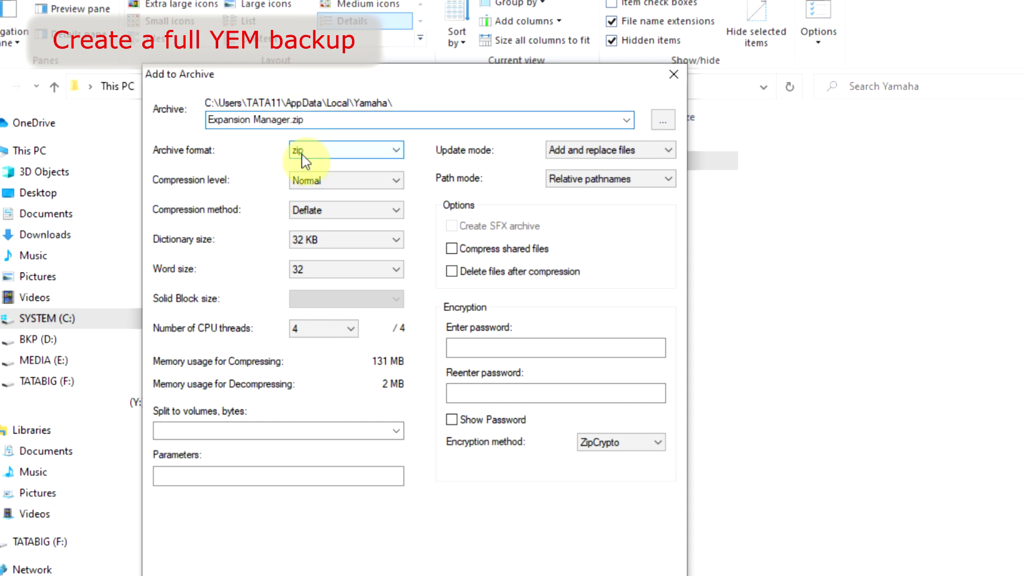
{"action": "type", "text": "BKP"}
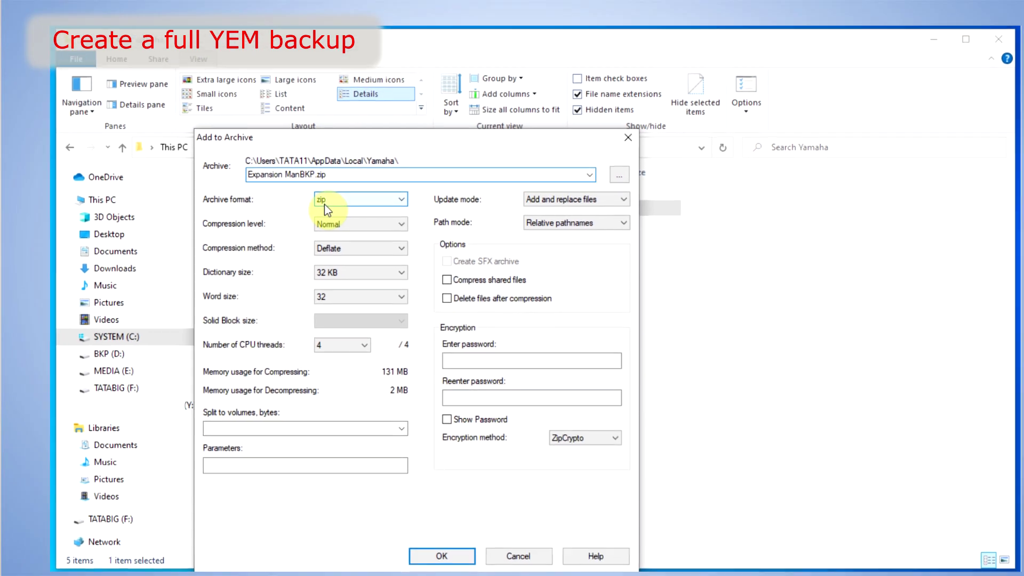
{"action": "left_click", "coordinate": [446, 543]}
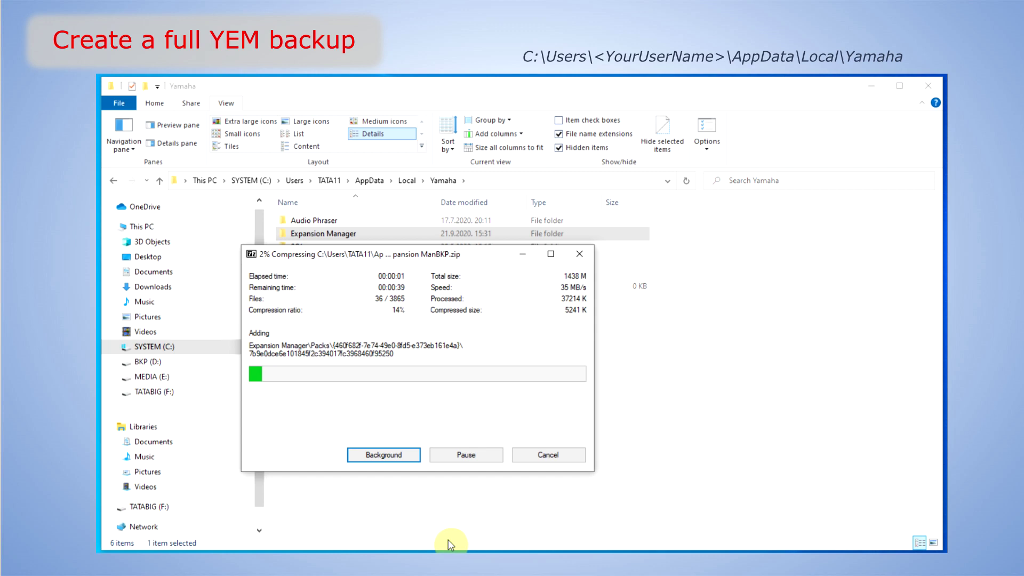
{"action": "left_click_drag", "start_coordinate": [368, 254], "coordinate": [686, 212]}
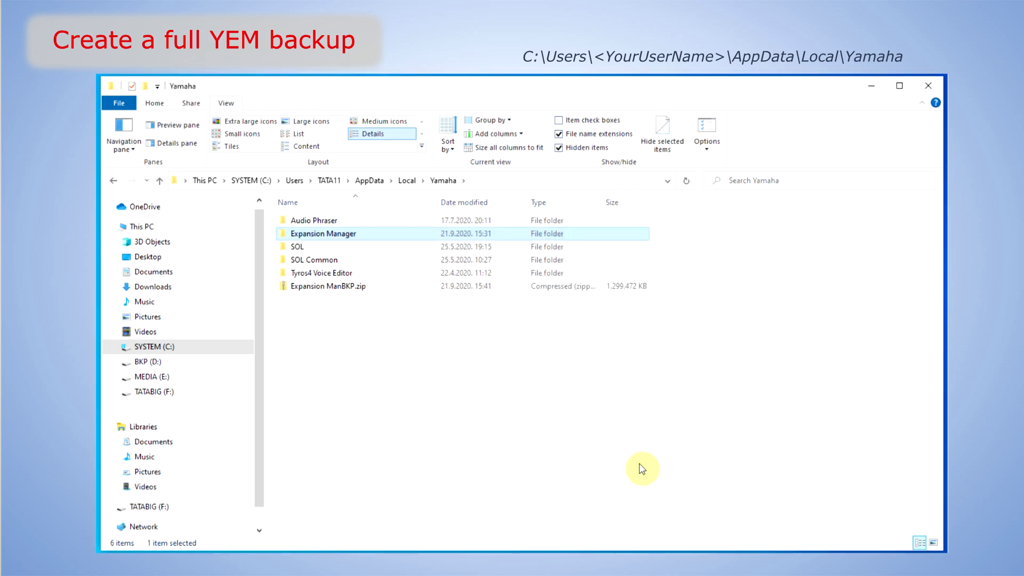
Step: Copy Expansion ManBKP.zip to the TATABIG (F:) drive
{"action": "left_click", "coordinate": [642, 469]}
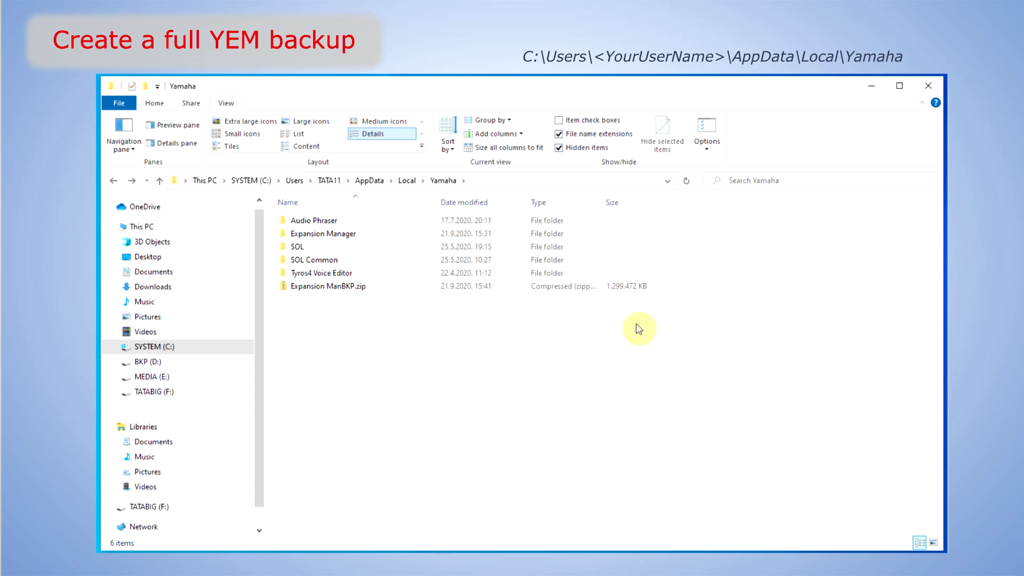
{"action": "left_click", "coordinate": [319, 288]}
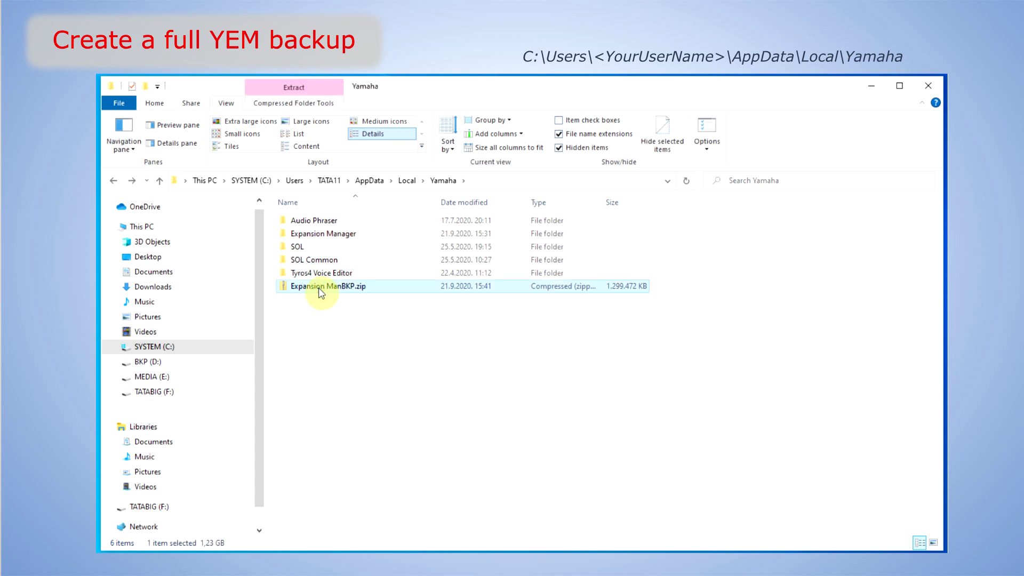
{"action": "left_click_drag", "start_coordinate": [309, 286], "coordinate": [158, 510]}
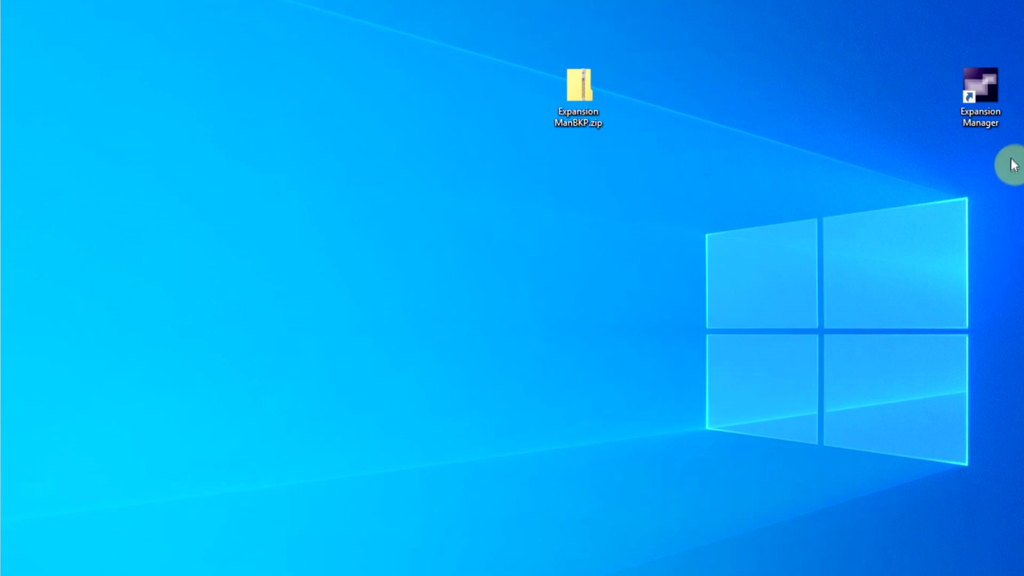
Step: Launch Yamaha Expansion Manager from the desktop and open Local Disk (C:) in a new File Explorer window
{"action": "double_click", "coordinate": [987, 92]}
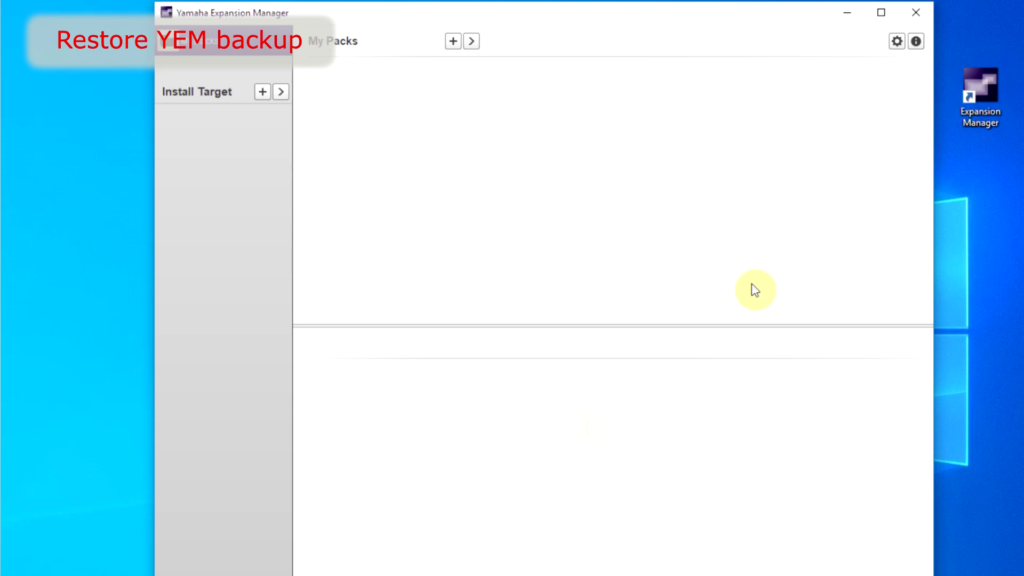
{"action": "key", "text": "super+e"}
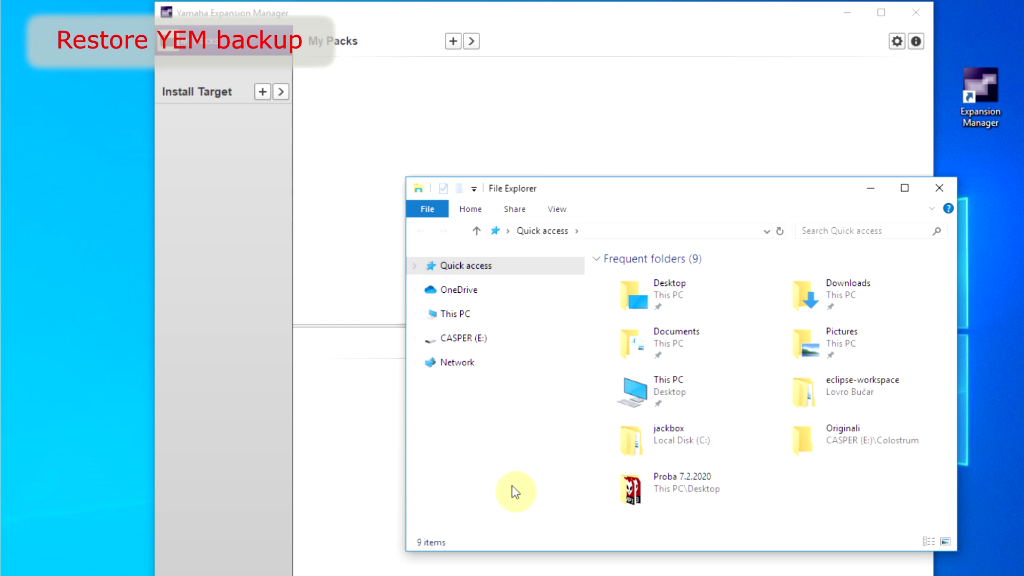
{"action": "left_click", "coordinate": [451, 316]}
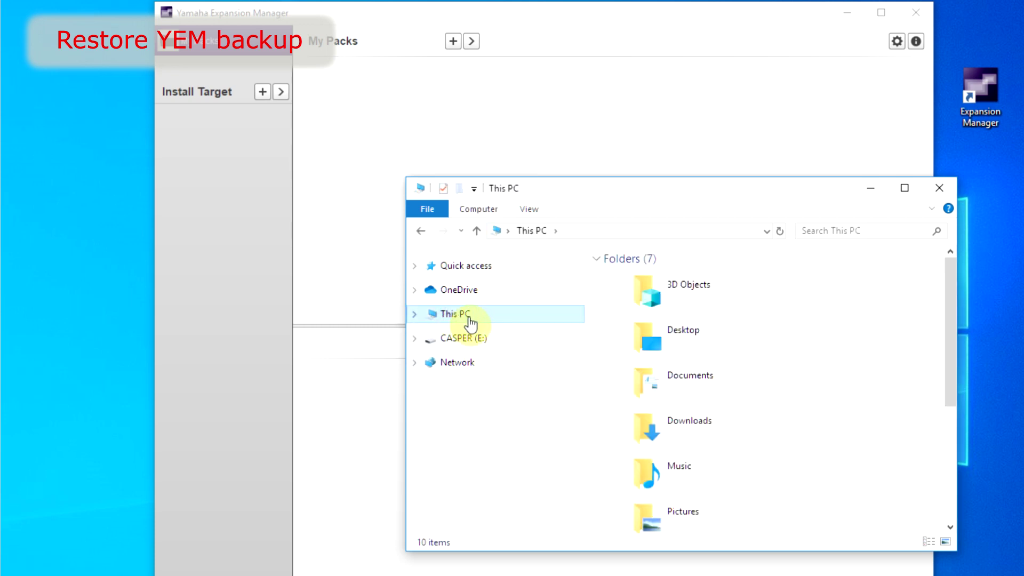
{"action": "left_click", "coordinate": [414, 315]}
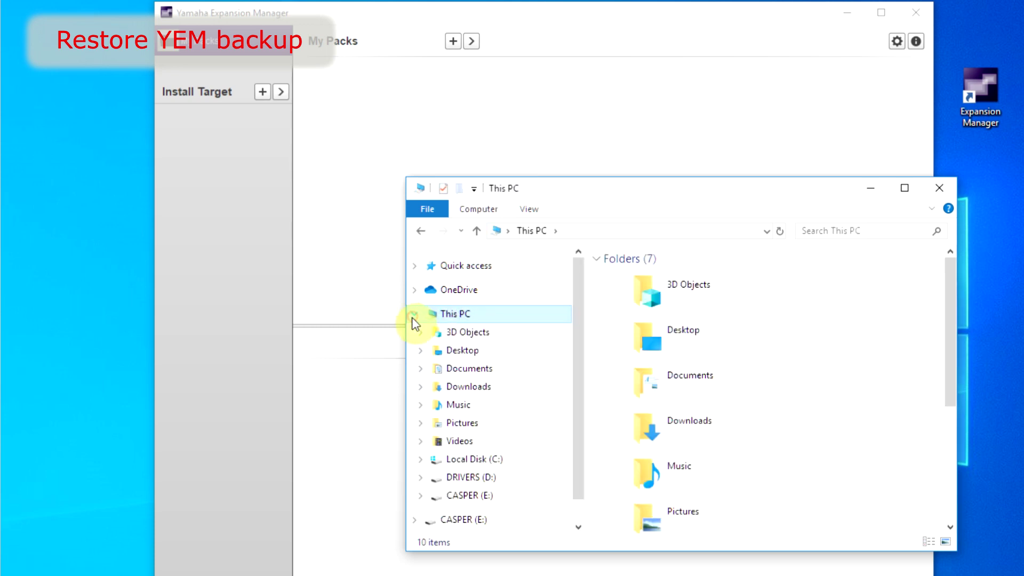
{"action": "left_click", "coordinate": [475, 459]}
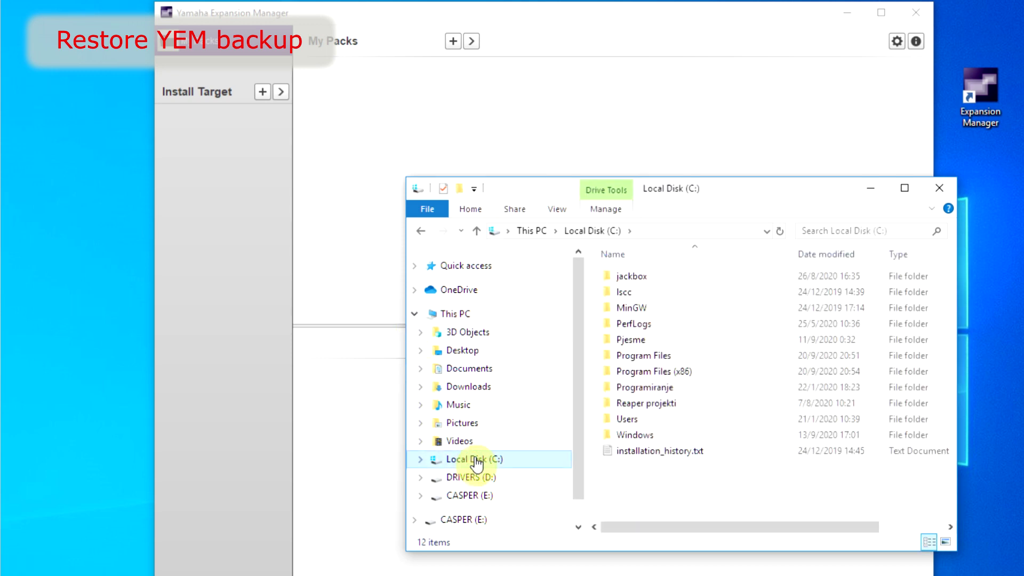
Step: Show hidden items and browse to the Yamaha folder under the user profile's AppData\Local
{"action": "left_click", "coordinate": [557, 209]}
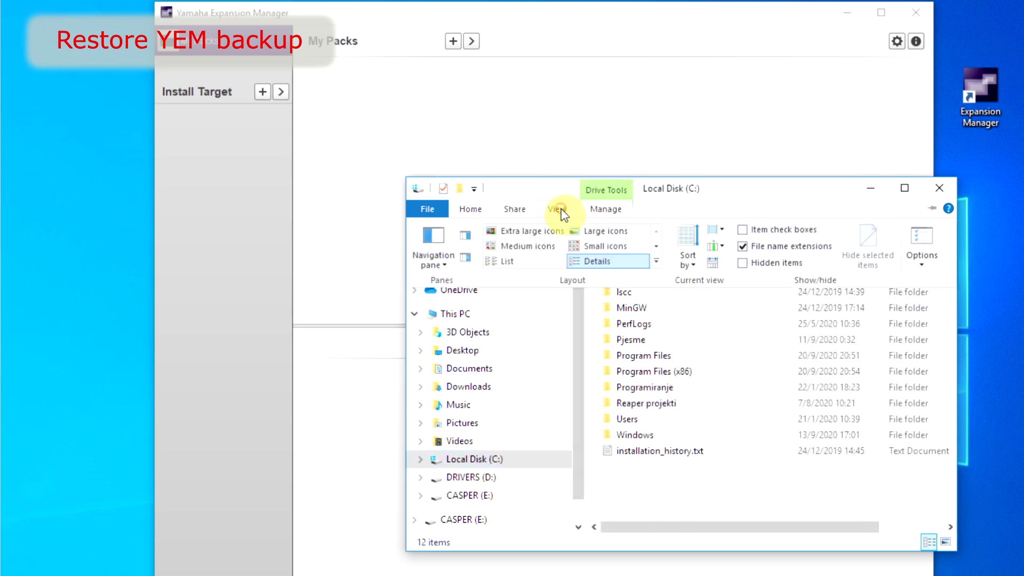
{"action": "left_click", "coordinate": [742, 263]}
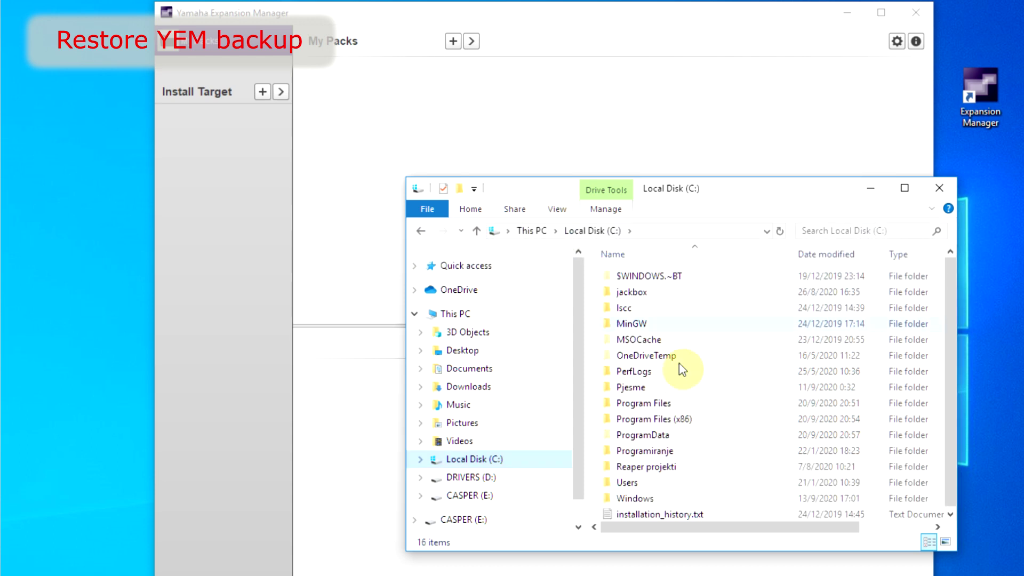
{"action": "double_click", "coordinate": [627, 483]}
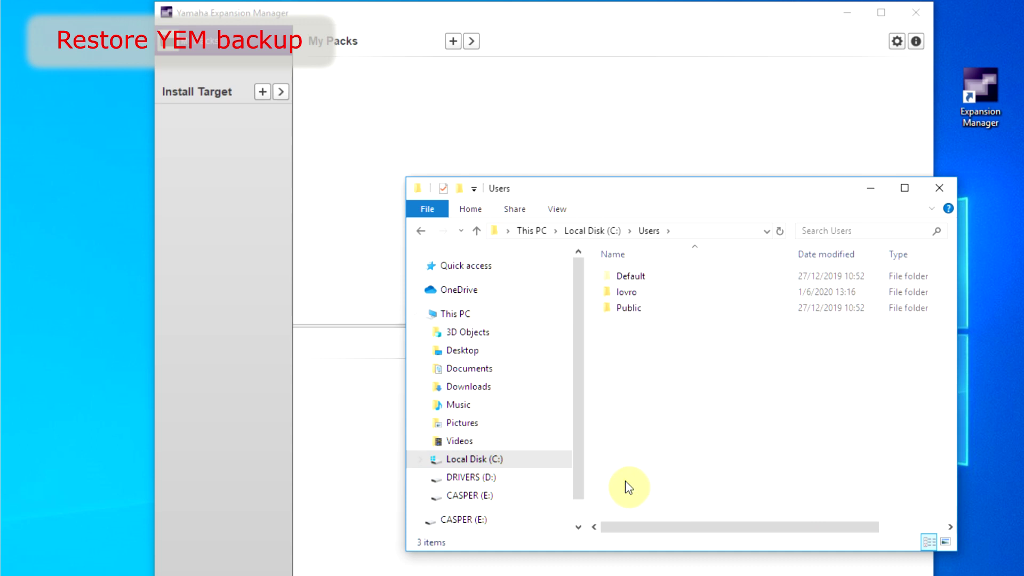
{"action": "double_click", "coordinate": [625, 292]}
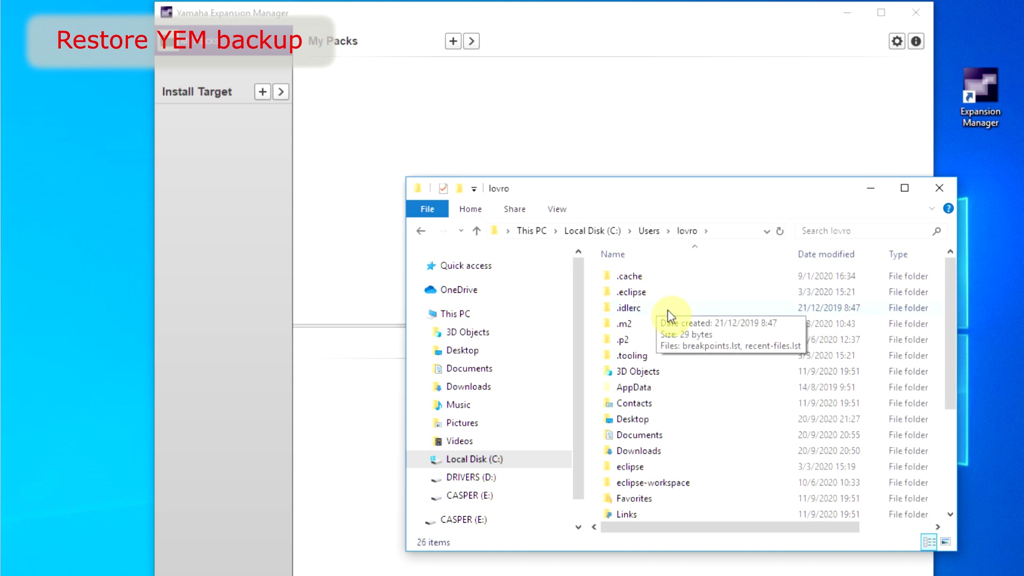
{"action": "double_click", "coordinate": [642, 387]}
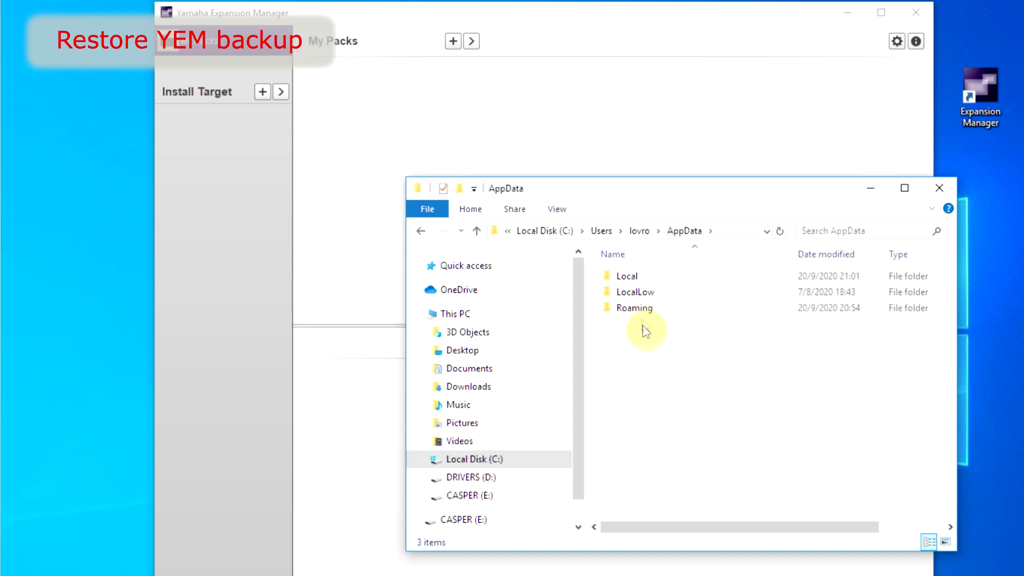
{"action": "double_click", "coordinate": [628, 278]}
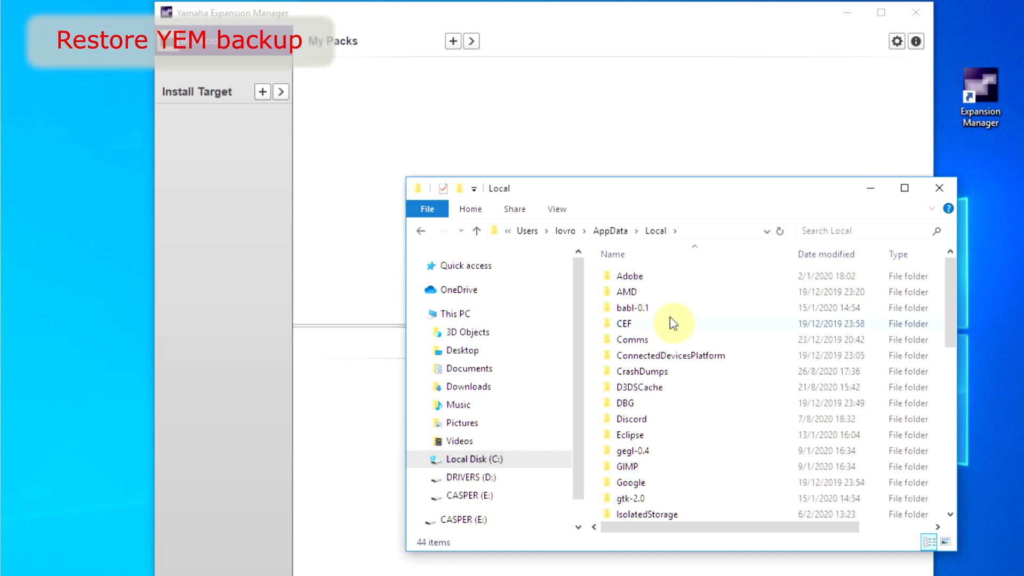
{"action": "scroll", "coordinate": [672, 320], "scroll_direction": "down", "scroll_amount": 9}
{"action": "double_click", "coordinate": [645, 480]}
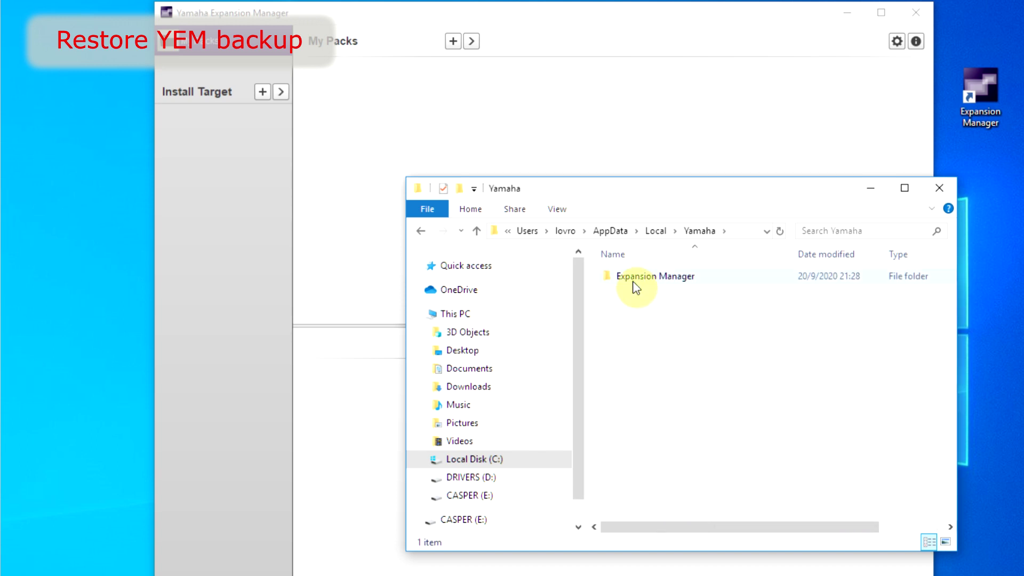
Step: Delete everything inside the Yamaha\Expansion Manager folder, closing Yamaha Expansion Manager so its open log file can be removed
{"action": "double_click", "coordinate": [636, 277]}
{"action": "left_click", "coordinate": [634, 280]}
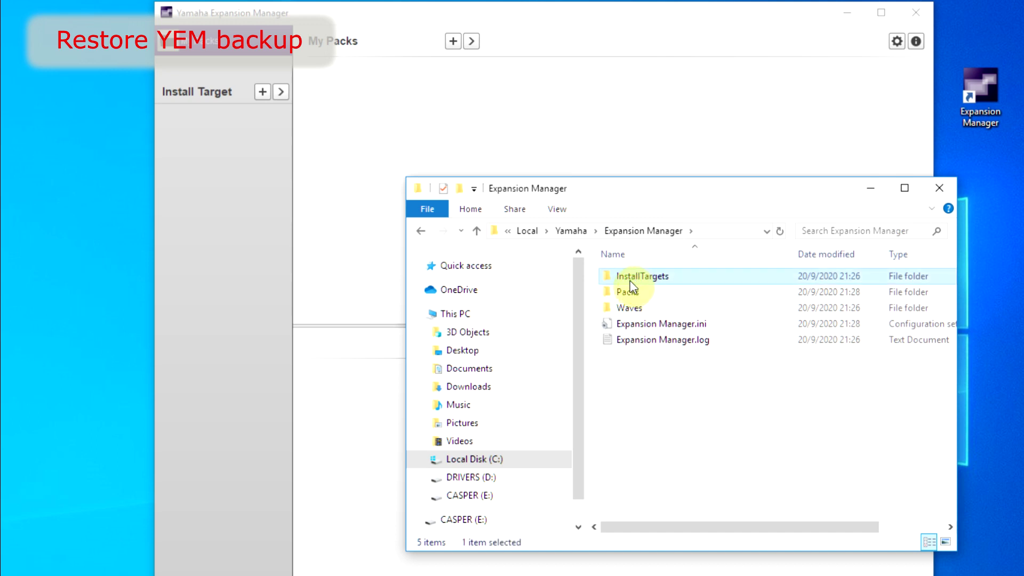
{"action": "left_click", "coordinate": [635, 340], "text": "shift"}
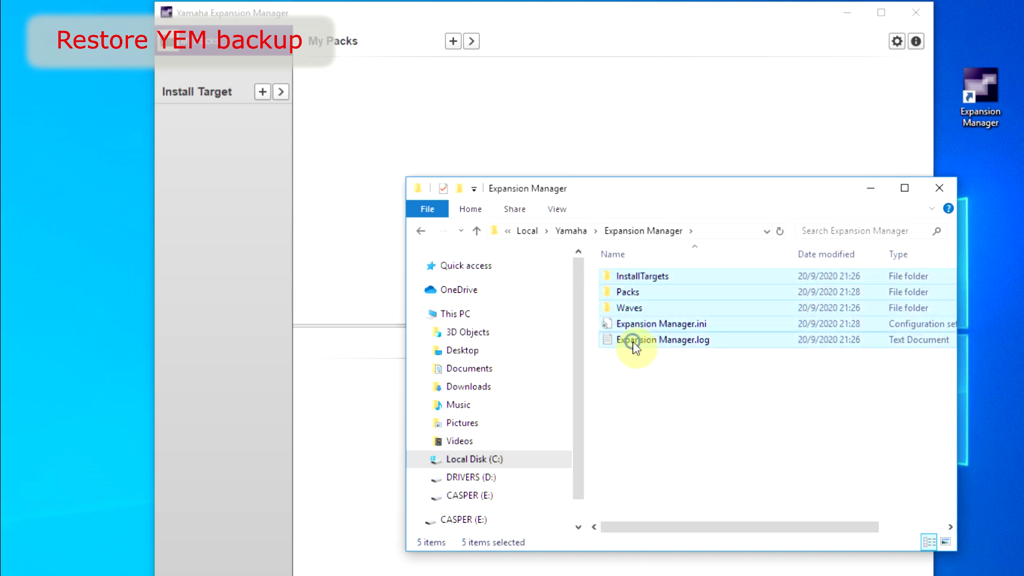
{"action": "right_click", "coordinate": [635, 347]}
{"action": "left_click", "coordinate": [679, 539]}
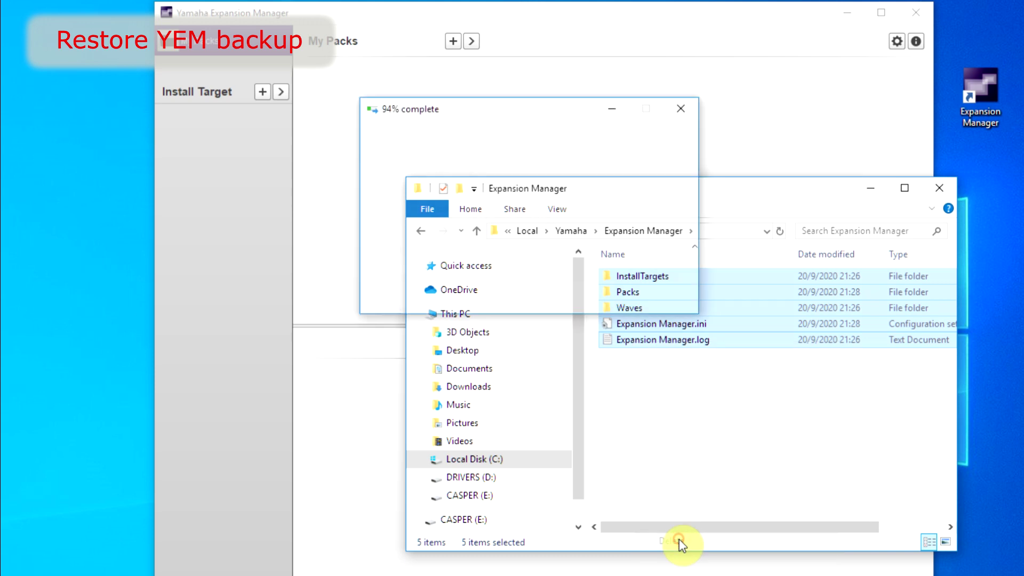
{"action": "left_click", "coordinate": [917, 12]}
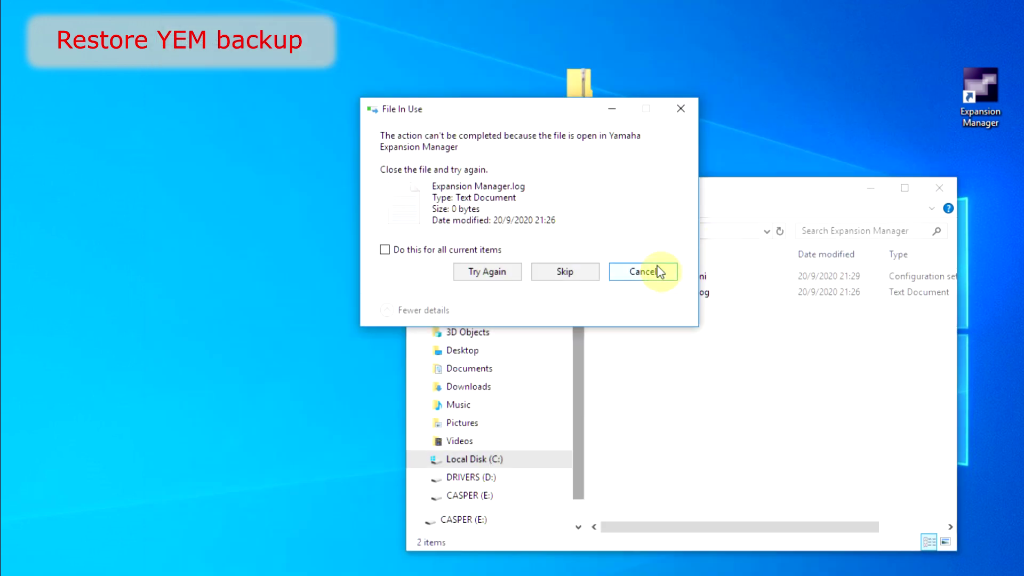
{"action": "left_click", "coordinate": [485, 273]}
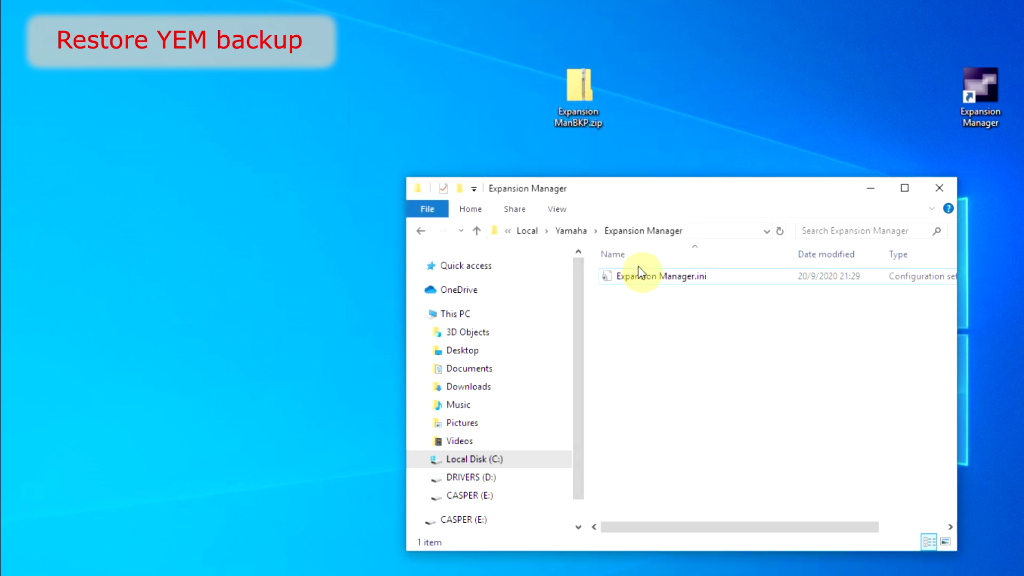
{"action": "right_click", "coordinate": [643, 276]}
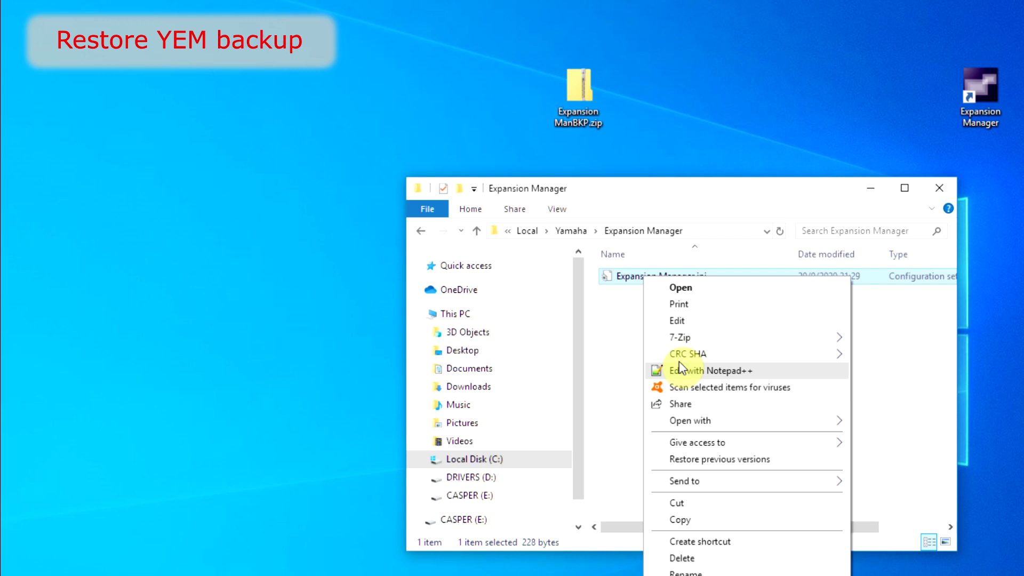
{"action": "left_click", "coordinate": [685, 558]}
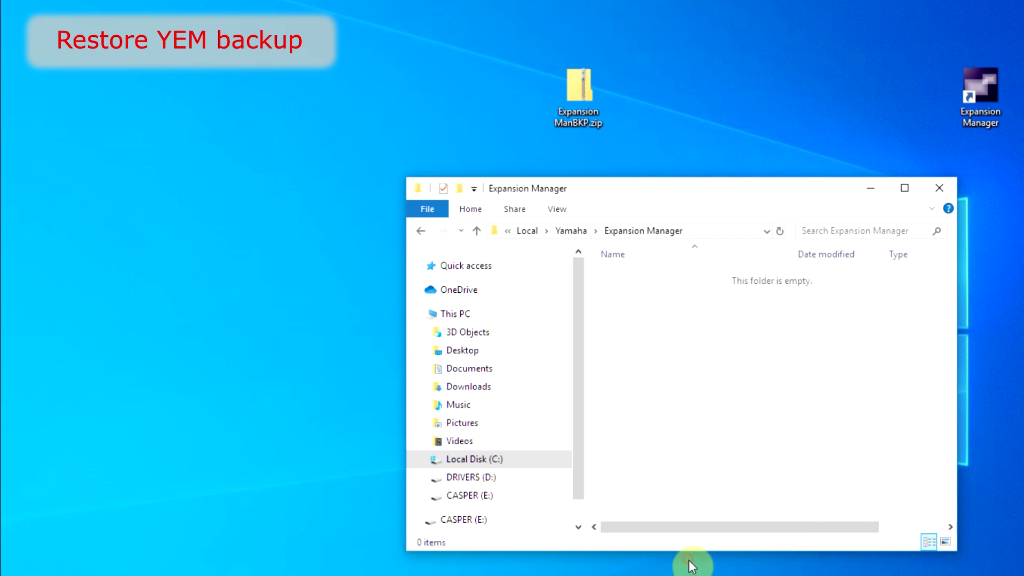
Step: Extract Expansion ManBKP.zip on the desktop with 7-Zip into its own Expansion ManBKP folder
{"action": "left_click", "coordinate": [598, 95]}
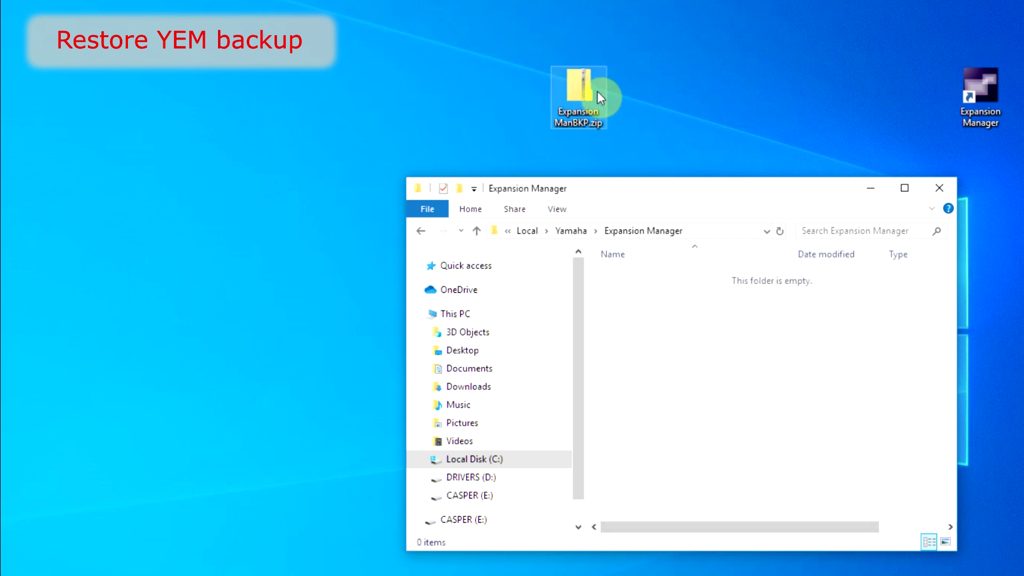
{"action": "right_click", "coordinate": [572, 81]}
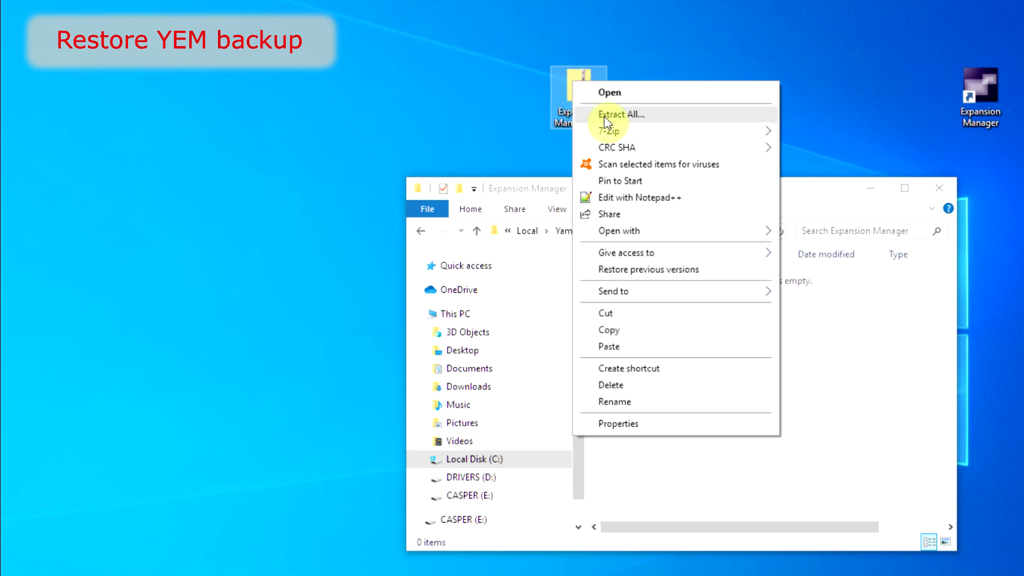
{"action": "mouse_move", "coordinate": [626, 130]}
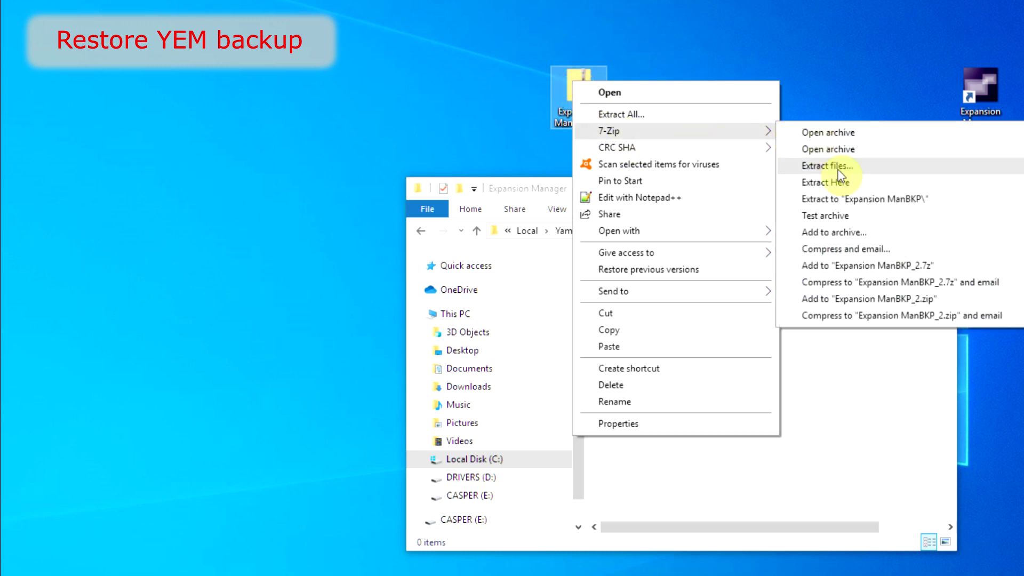
{"action": "left_click", "coordinate": [856, 206]}
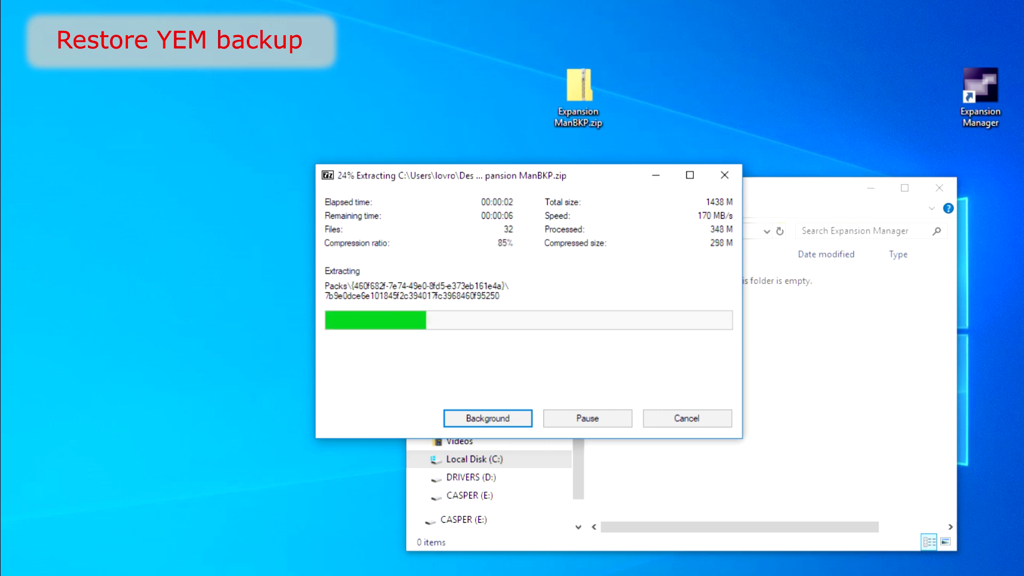
Step: Copy all contents of the extracted Expansion ManBKP folder into the empty Yamaha\Expansion Manager folder and close the source window
{"action": "left_click", "coordinate": [460, 90]}
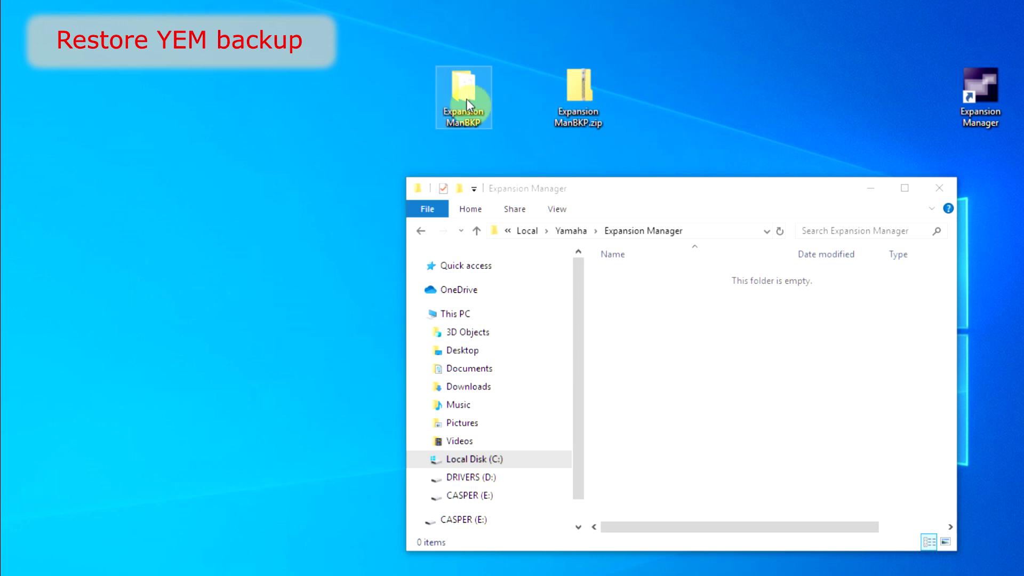
{"action": "double_click", "coordinate": [465, 101]}
{"action": "left_click_drag", "start_coordinate": [633, 215], "coordinate": [220, 27]}
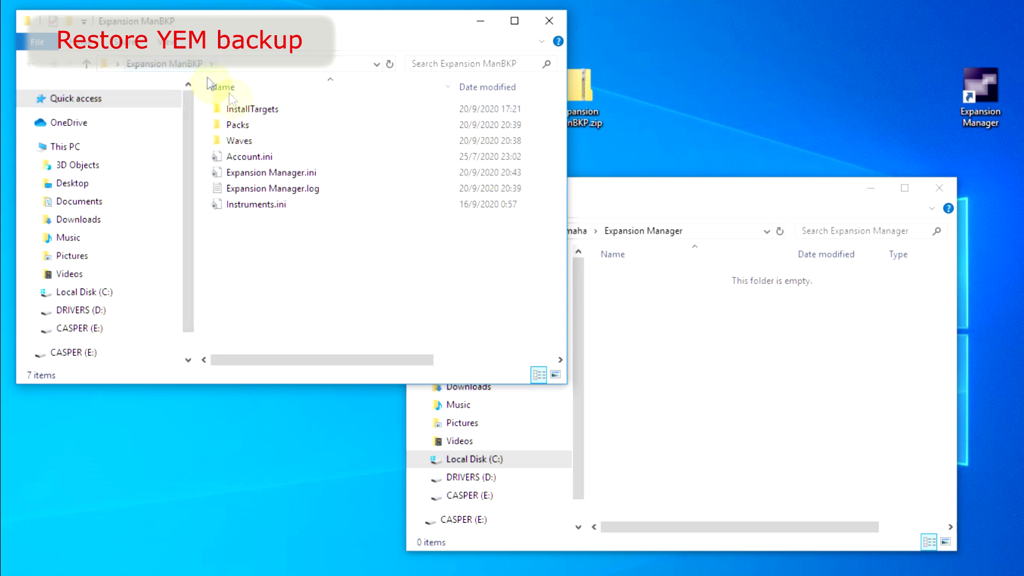
{"action": "left_click", "coordinate": [251, 110]}
{"action": "left_click", "coordinate": [246, 204], "text": "shift"}
{"action": "right_click", "coordinate": [250, 203]}
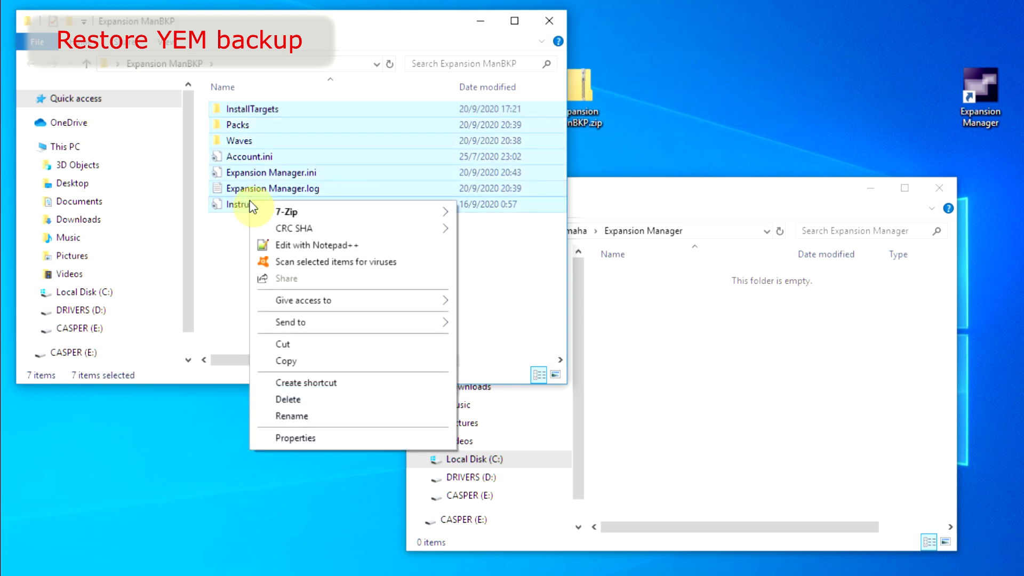
{"action": "left_click", "coordinate": [299, 362]}
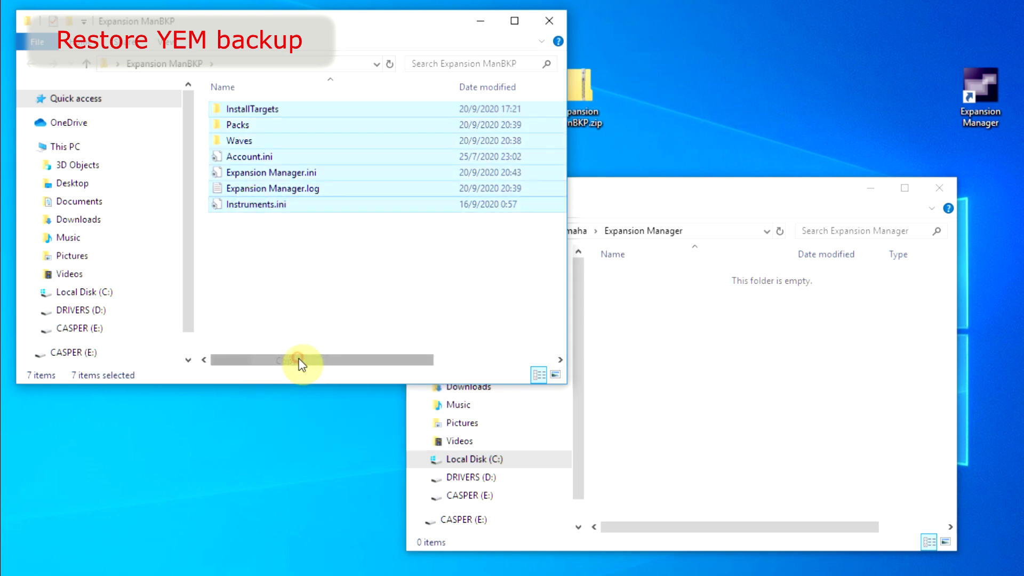
{"action": "left_click", "coordinate": [672, 364]}
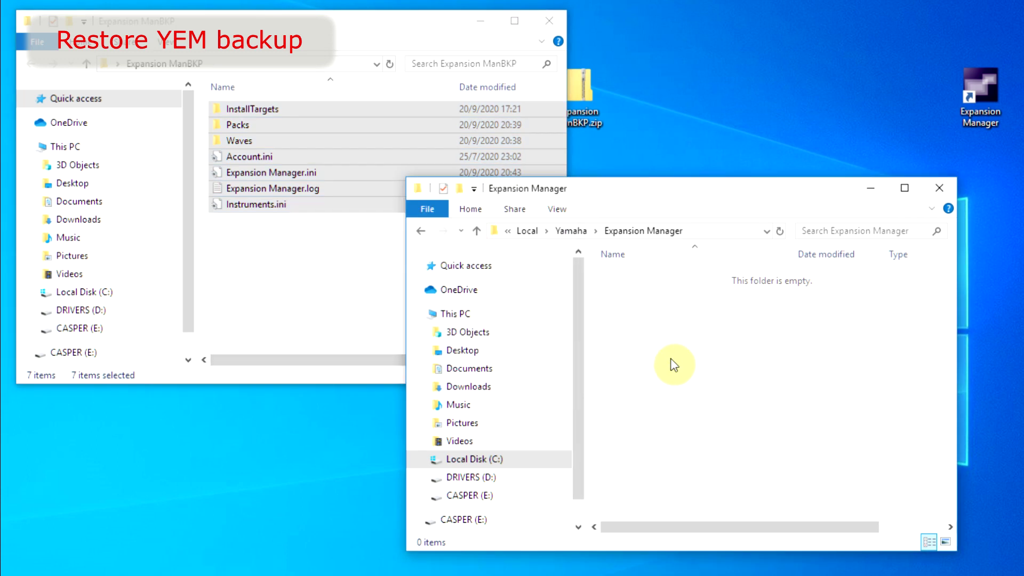
{"action": "right_click", "coordinate": [672, 365]}
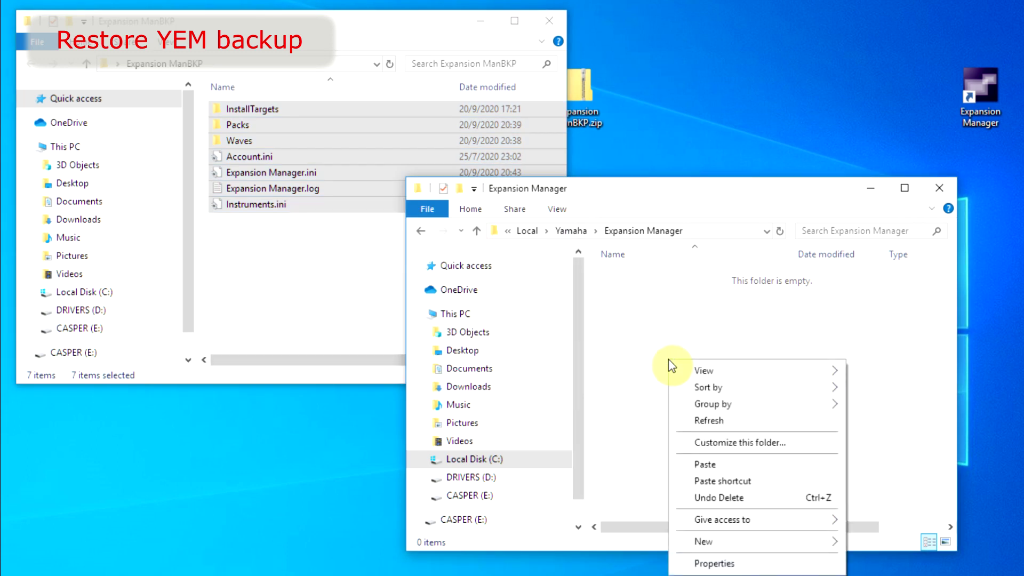
{"action": "left_click", "coordinate": [705, 464]}
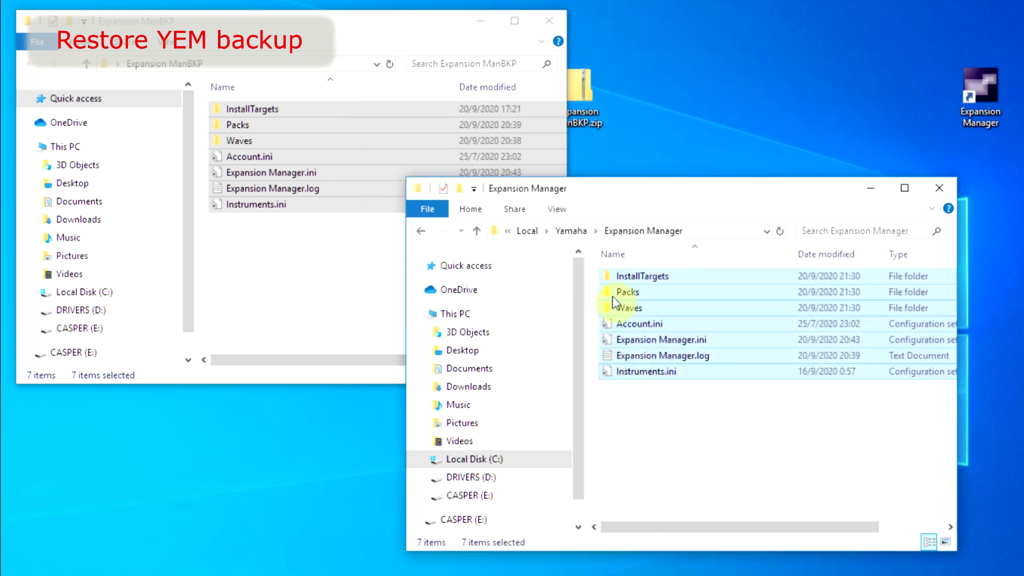
{"action": "left_click", "coordinate": [546, 16]}
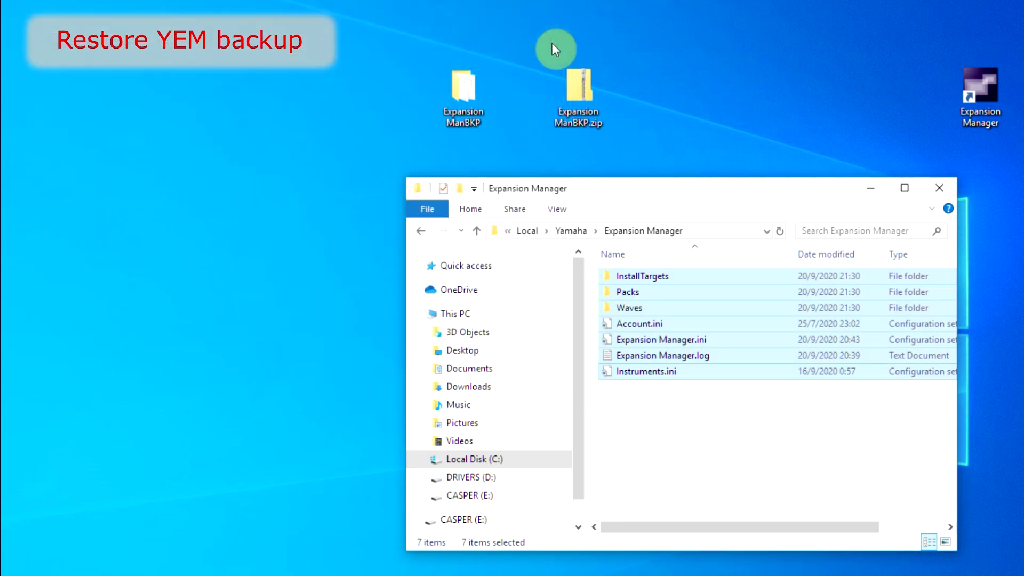
Step: Launch Yamaha Expansion Manager from the desktop and widen its window to nearly the full screen width
{"action": "double_click", "coordinate": [992, 85]}
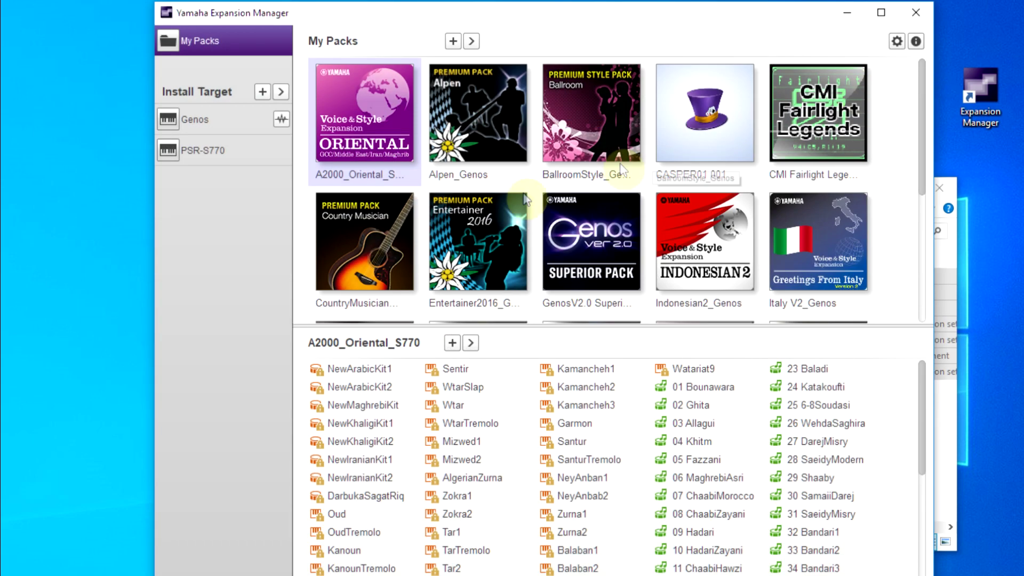
{"action": "left_click_drag", "start_coordinate": [140, 309], "coordinate": [16, 299]}
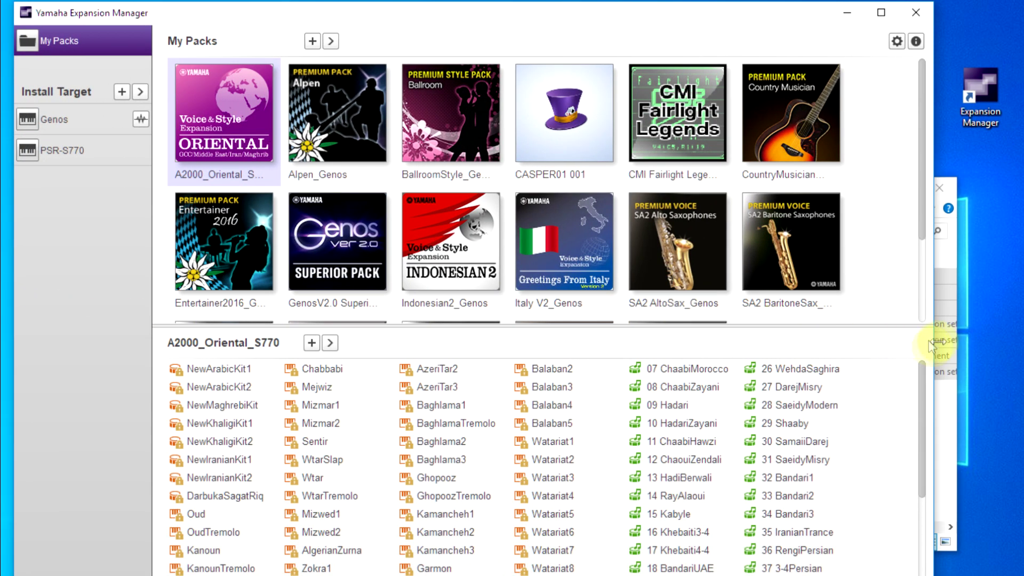
{"action": "left_click_drag", "start_coordinate": [937, 349], "coordinate": [1014, 349]}
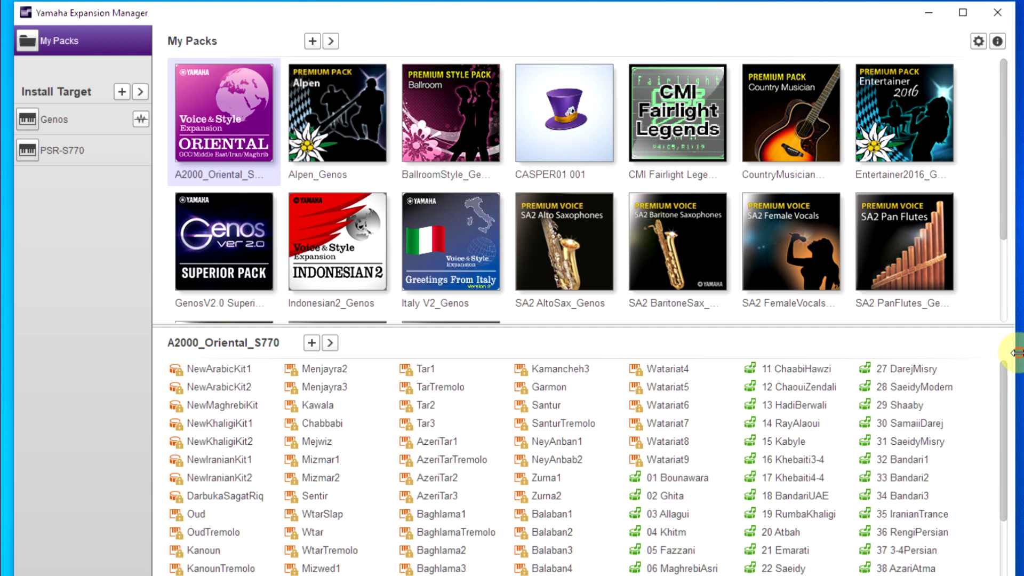
Step: Examine the restored packs for the Genos and PSR-S770 install targets, including the voices selected in the CASPER01 001 pack
{"action": "left_click", "coordinate": [89, 120]}
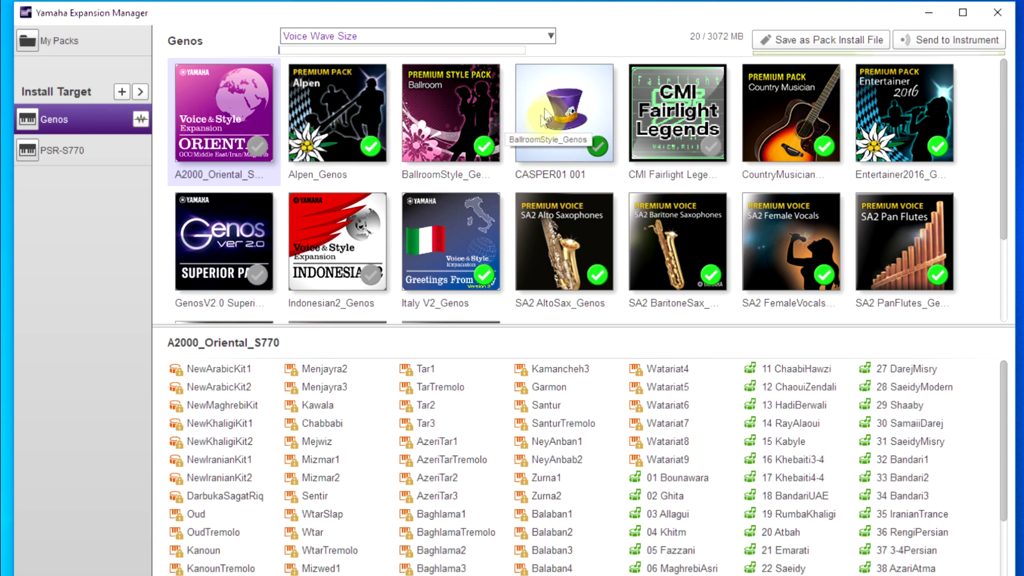
{"action": "left_click", "coordinate": [558, 104]}
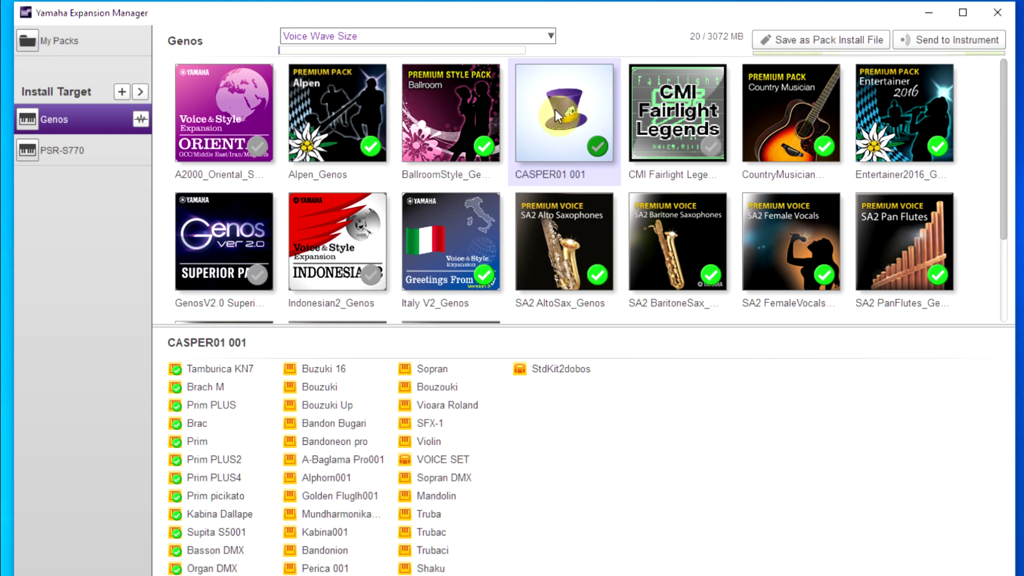
{"action": "scroll", "coordinate": [597, 149], "scroll_direction": "down", "scroll_amount": 2}
{"action": "scroll", "coordinate": [600, 158], "scroll_direction": "up", "scroll_amount": 2}
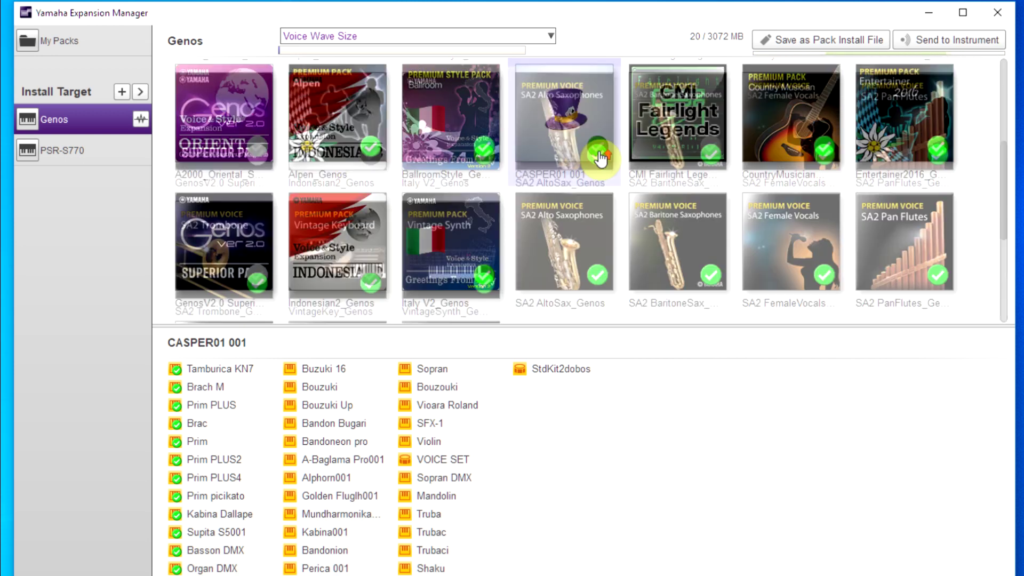
{"action": "left_click", "coordinate": [90, 151]}
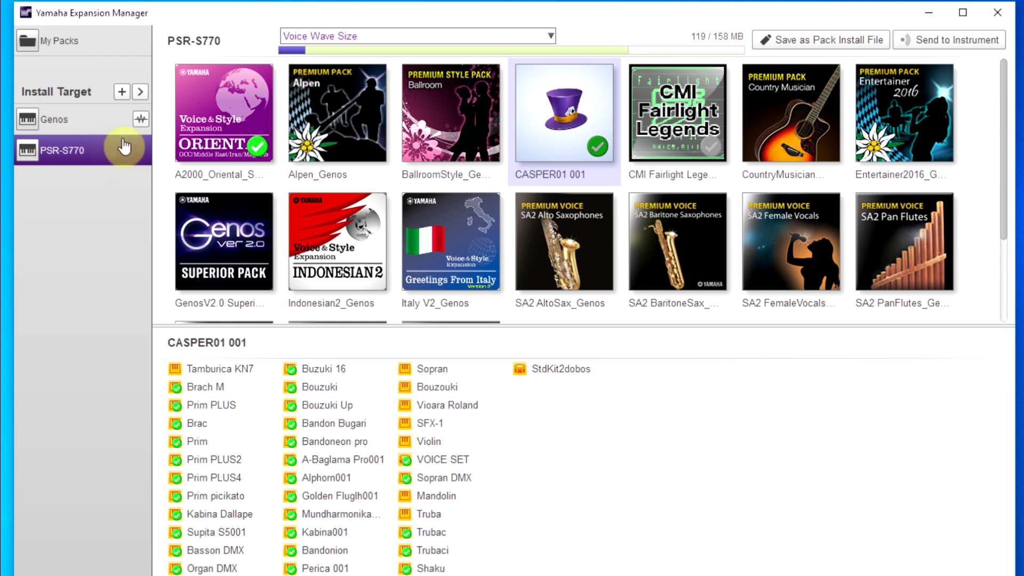
Step: Open the user wave data of the Genos install target
{"action": "left_click", "coordinate": [141, 119]}
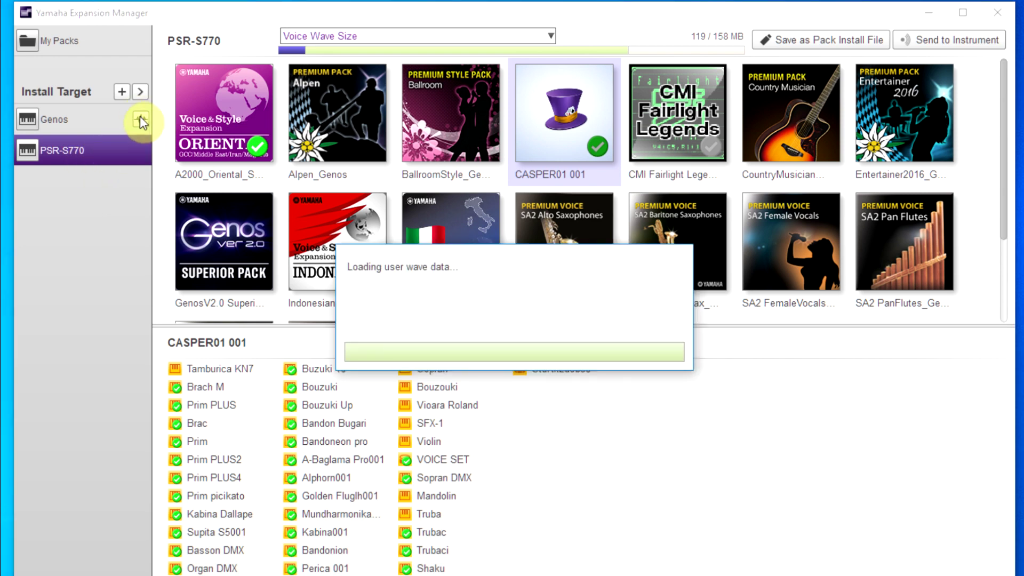